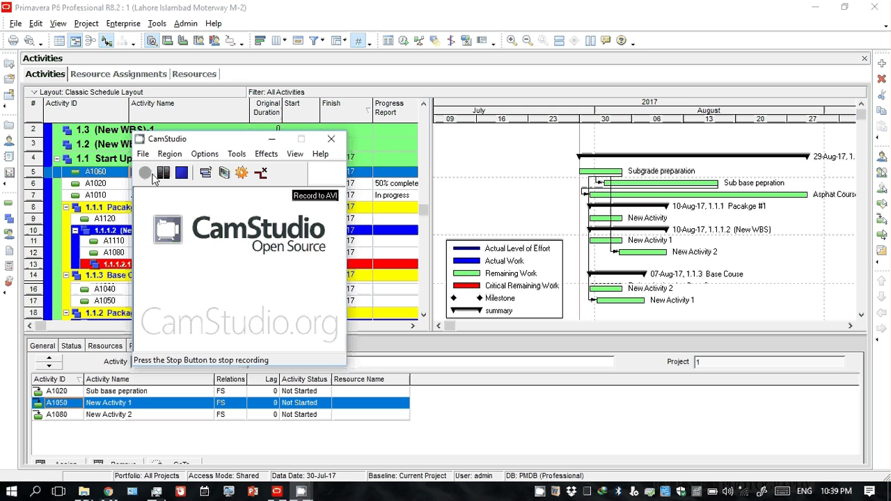
Widen the activity table by moving its divider with the Gantt chart.
click(271, 139)
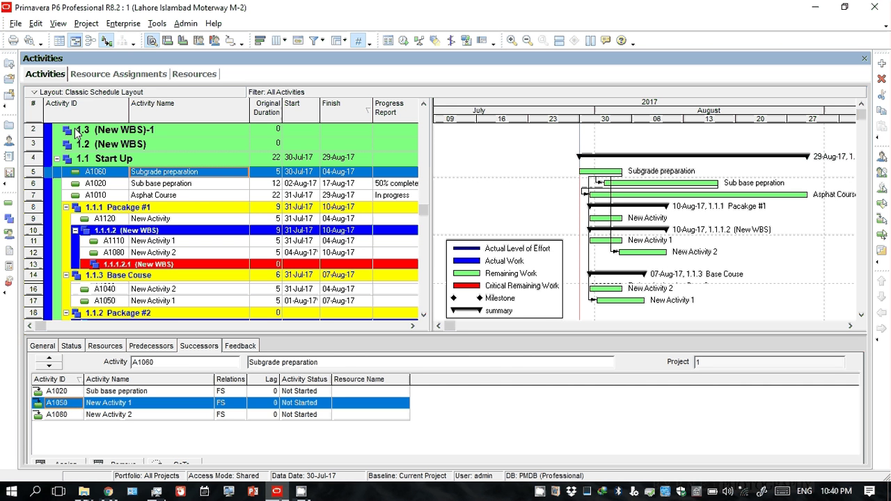
click(11, 139)
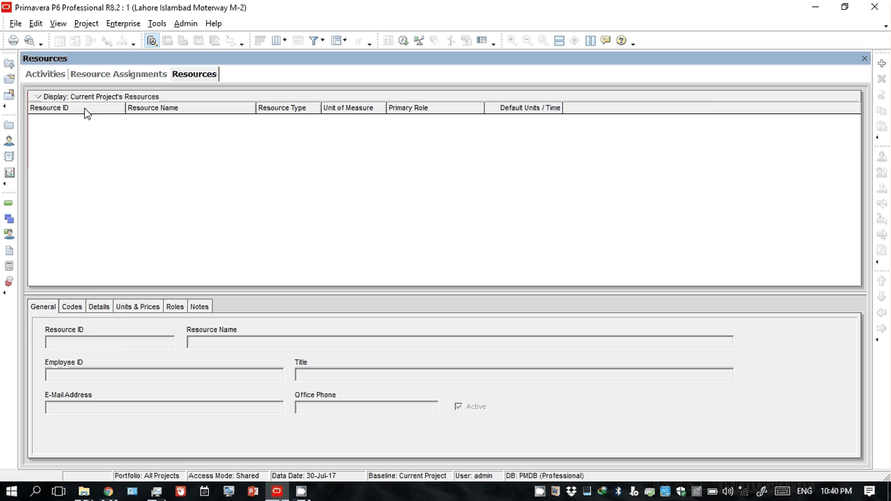
click(43, 74)
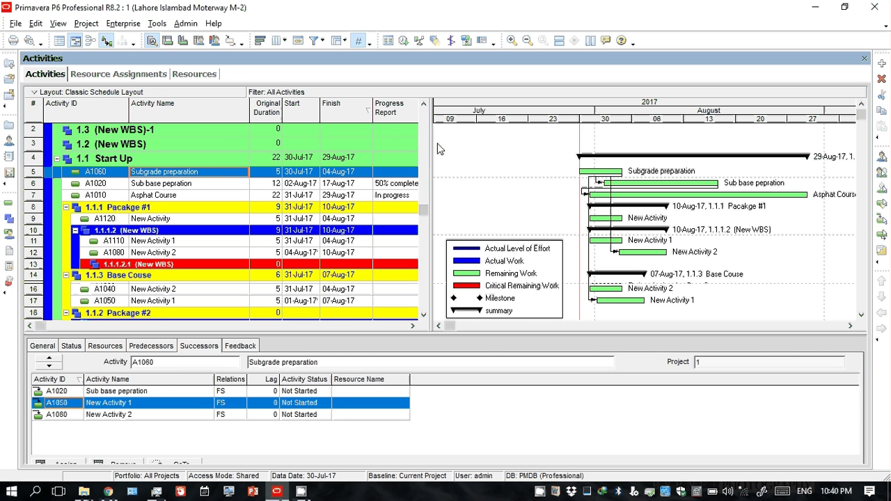
drag(430, 143, 513, 149)
Switch the resource list to display all resources and cancel the new resource entry.
click(195, 77)
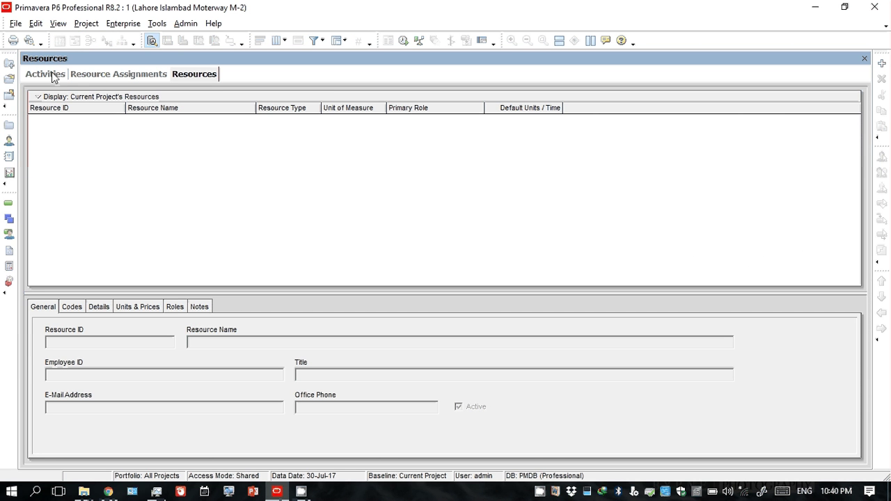
click(882, 64)
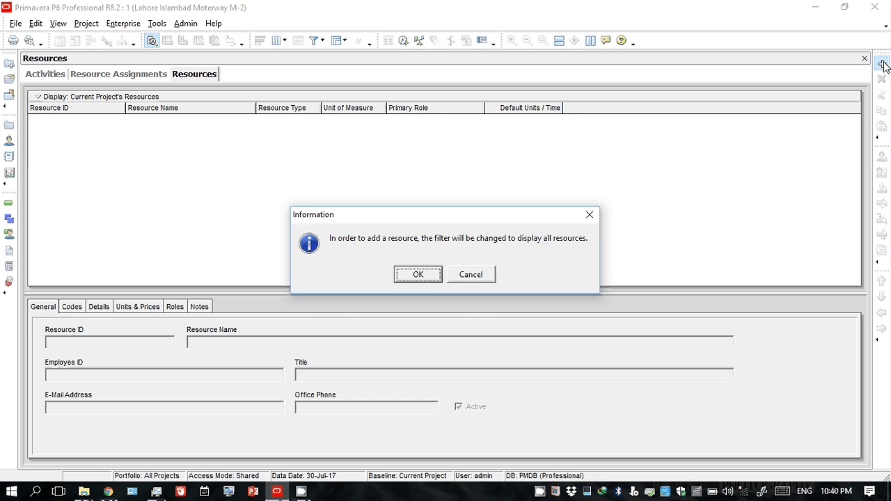
click(425, 281)
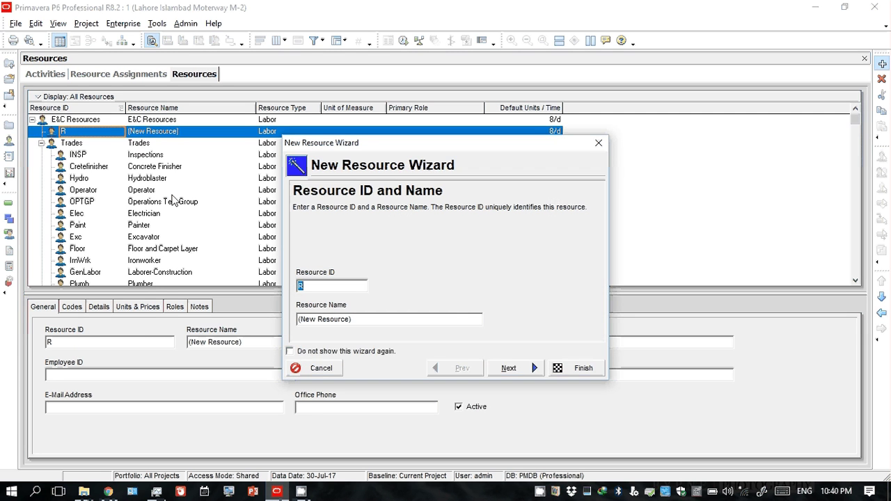
click(600, 143)
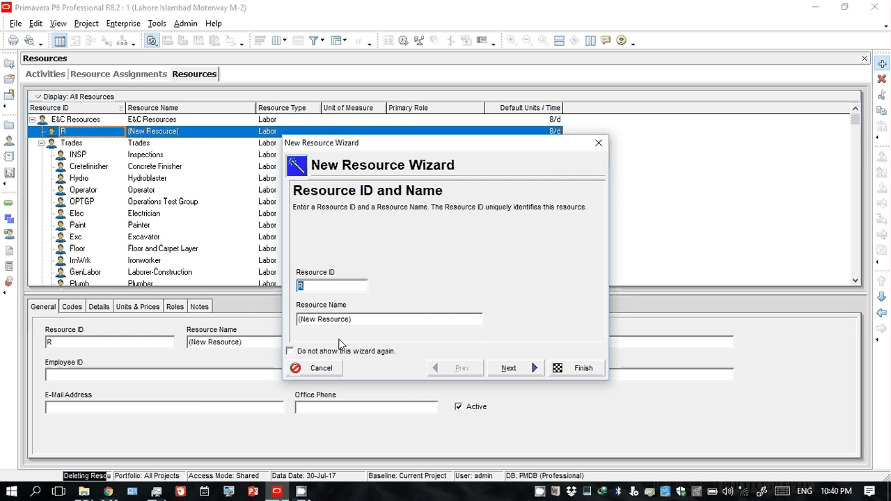
Look at the Sub base pepration and Subgrade preparation activities in the schedule.
click(54, 76)
click(174, 185)
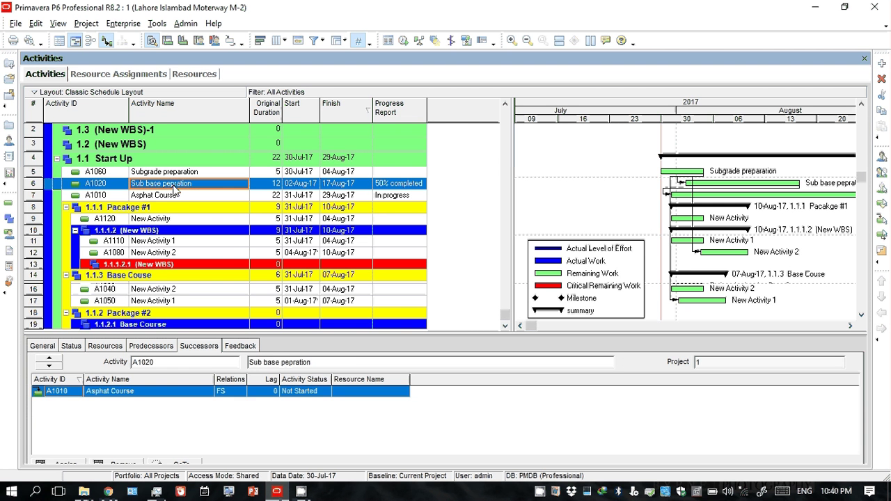
click(182, 174)
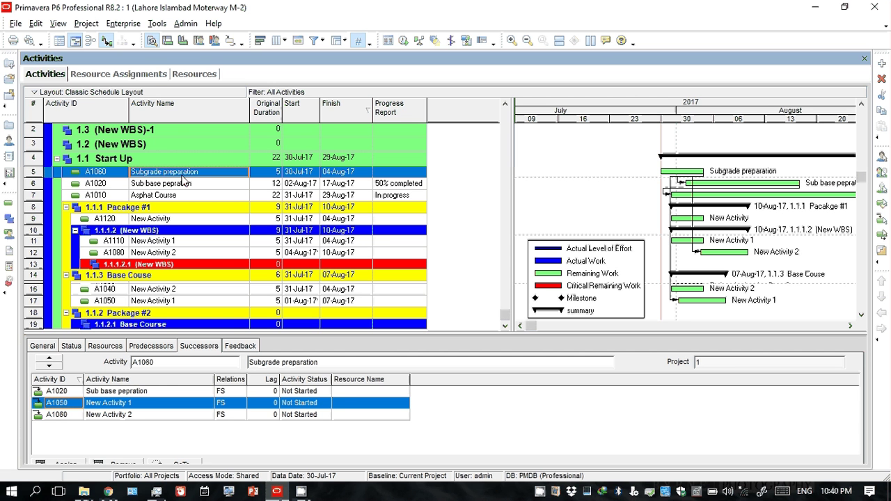
Start a new resource under Trades with resource ID 11 and the name Compactor.
click(195, 74)
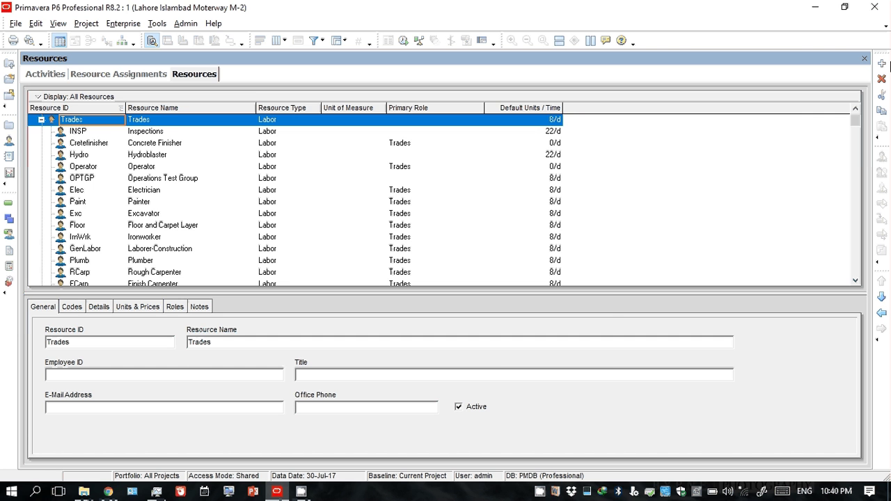
click(882, 63)
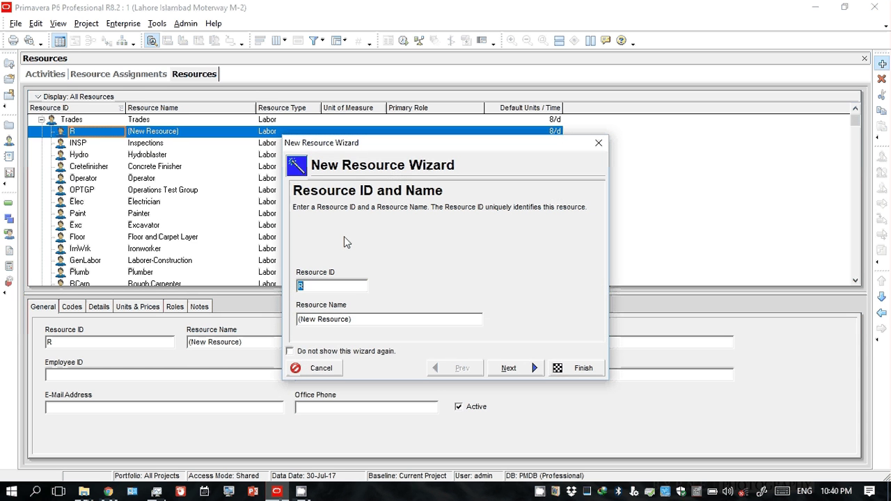
text(11)
key(Tab)
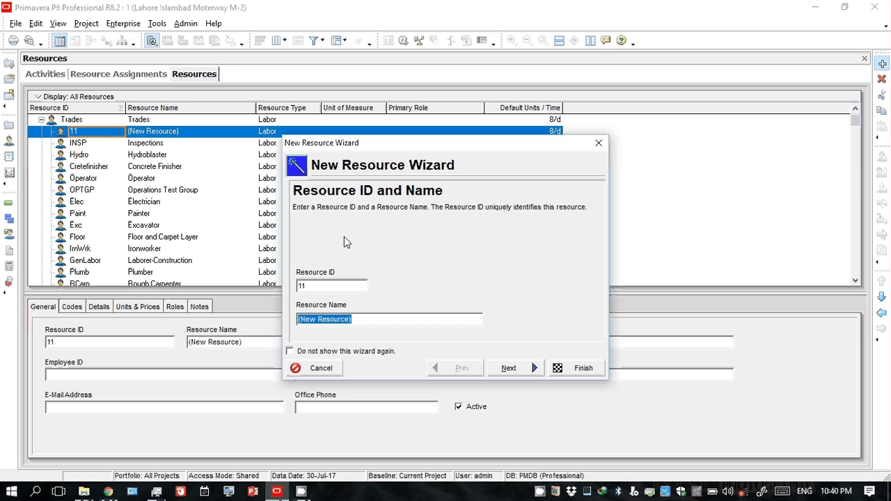
text(C)
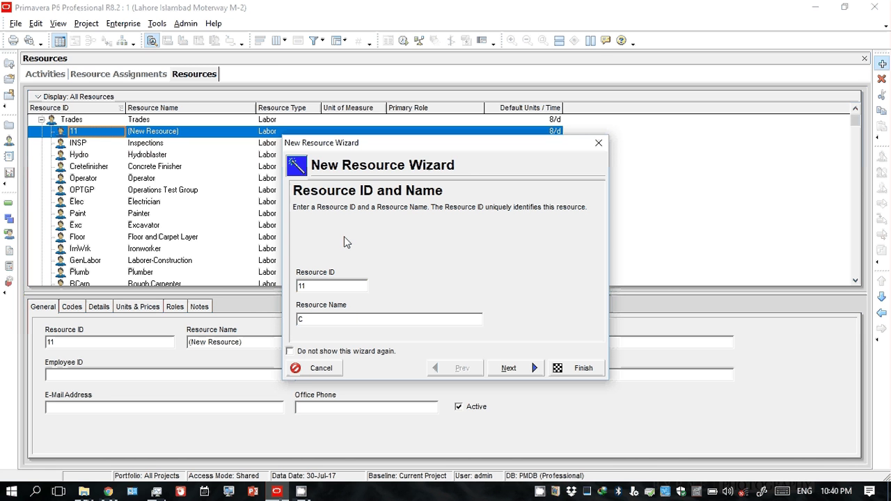
text(ompactor)
click(509, 367)
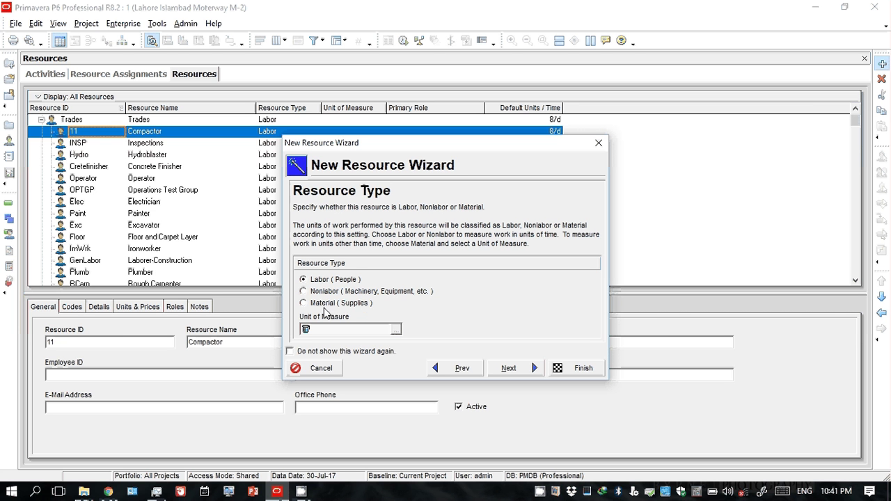
Set the Compactor's resource type to Nonlabor (Machinery, Equipment, etc.), leaving the unit of measure empty.
click(310, 293)
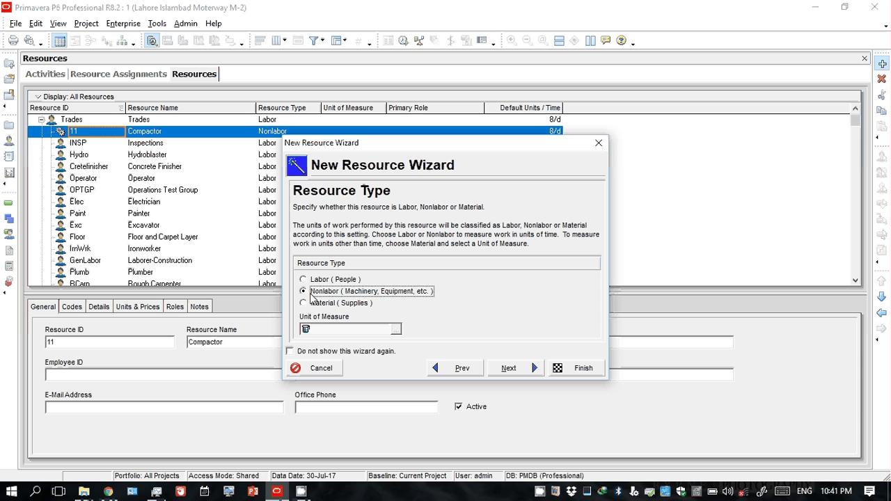
click(391, 331)
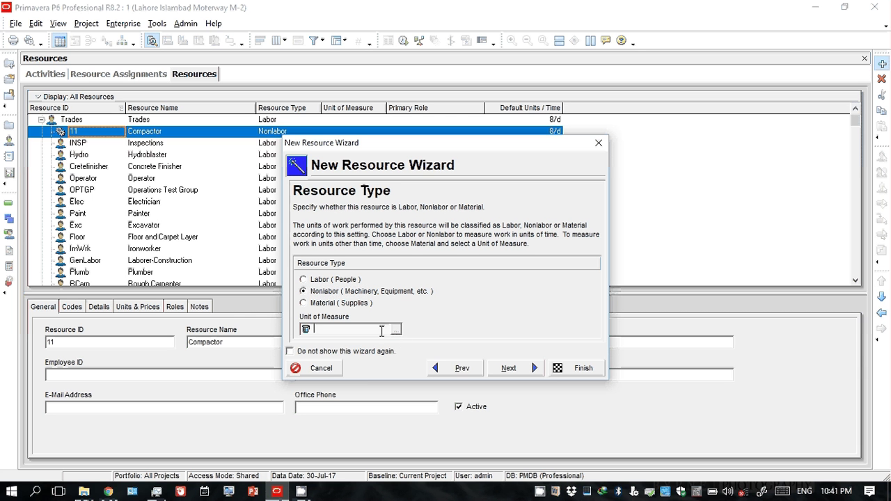
click(514, 368)
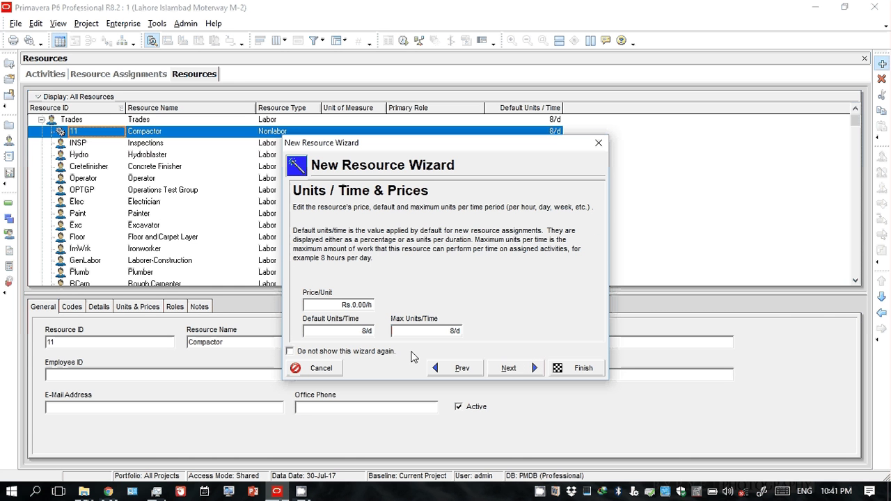
Set the Compactor's price per unit to Rs.1,000.00/h and skip its contact details and roles.
click(362, 304)
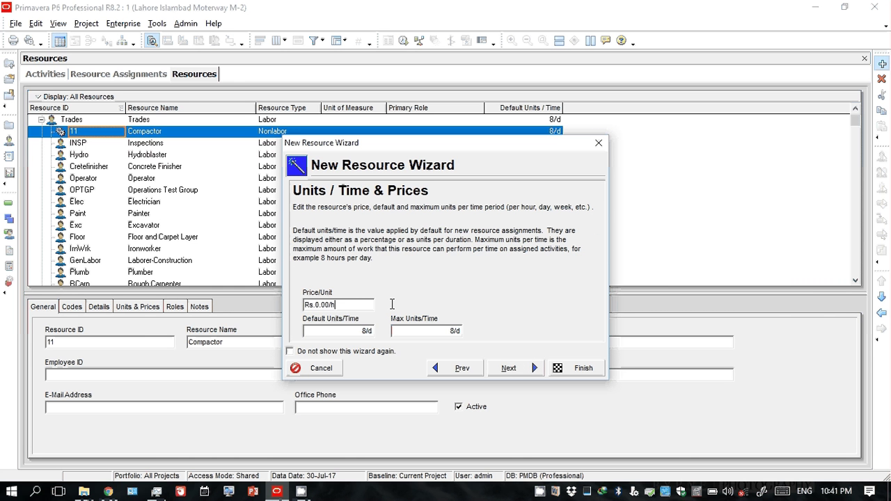
drag(367, 305, 194, 318)
text(1000)
key(Tab)
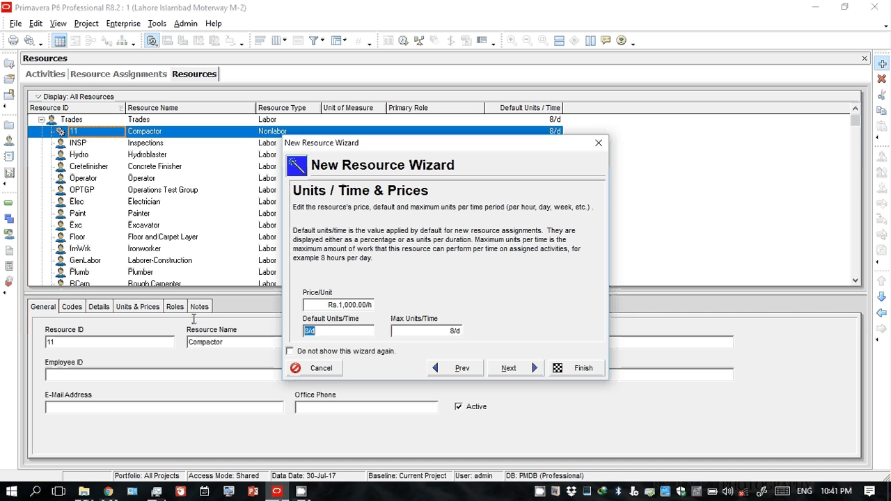
key(Tab)
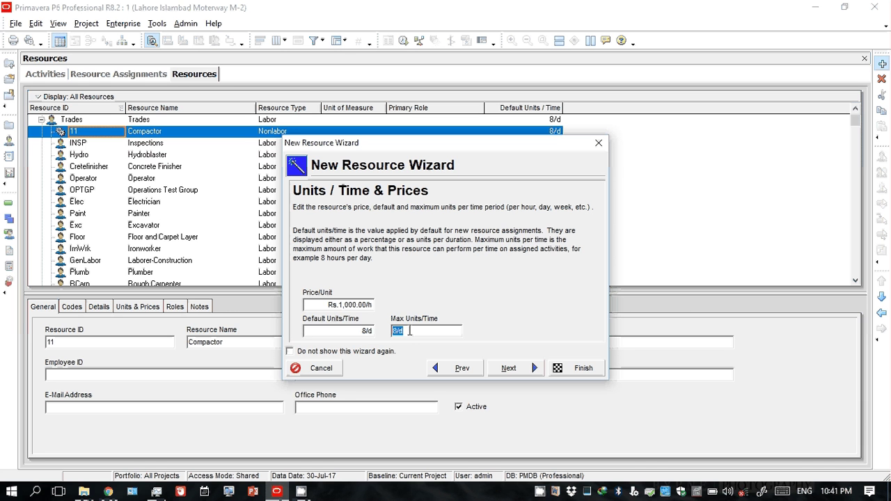
click(509, 369)
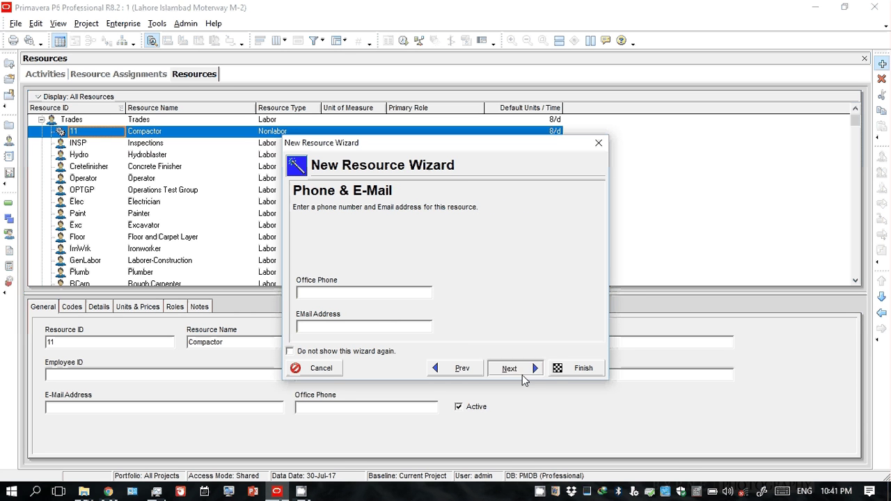
click(522, 376)
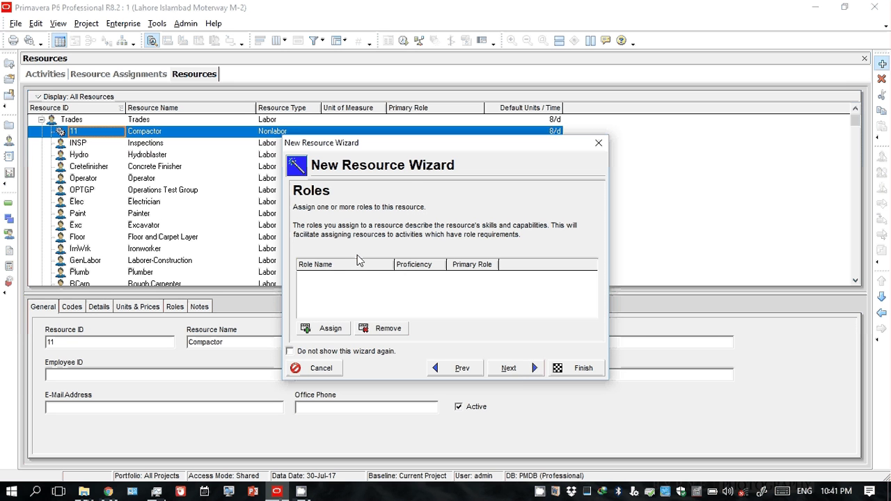
click(534, 370)
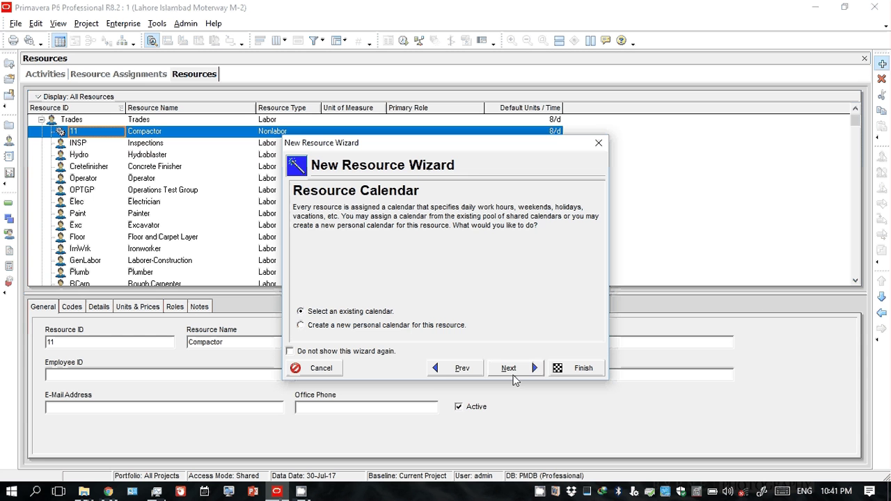
Assign the existing global calendar My Calender to the Compactor resource.
click(510, 371)
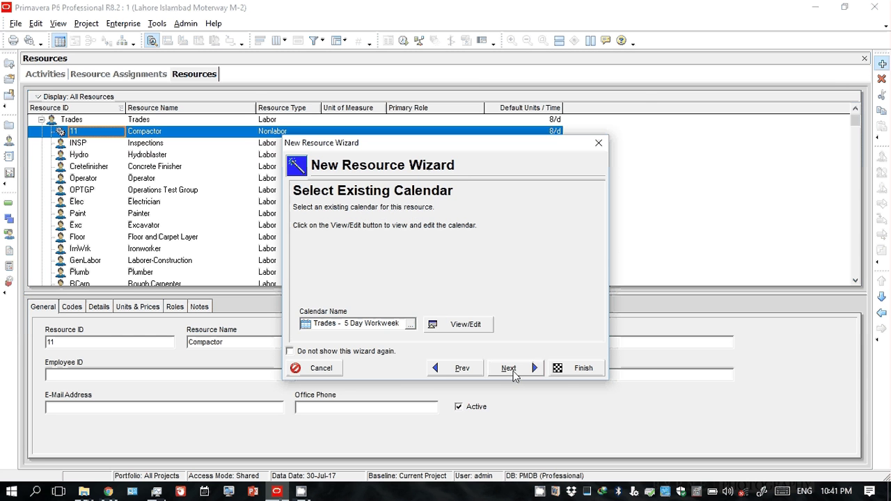
click(465, 333)
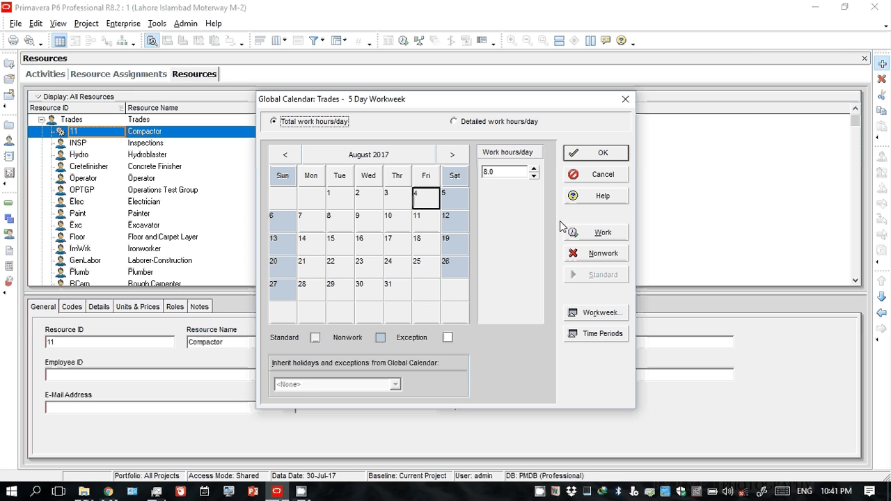
click(602, 155)
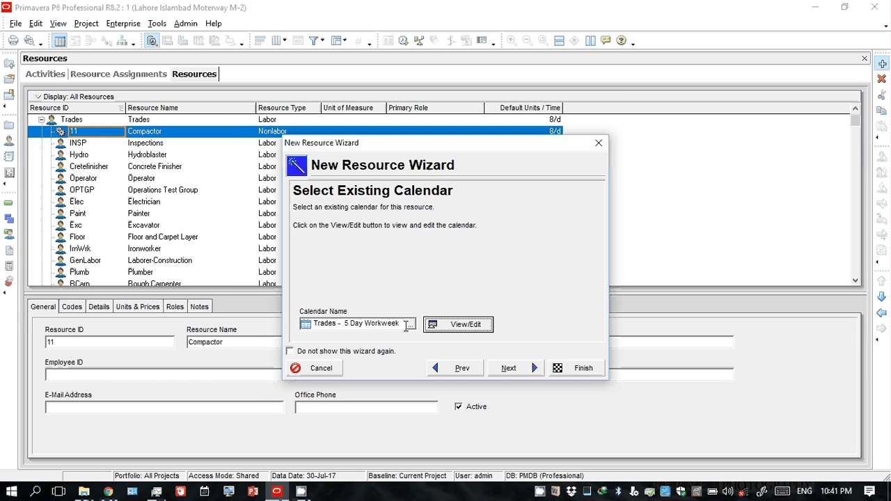
click(410, 324)
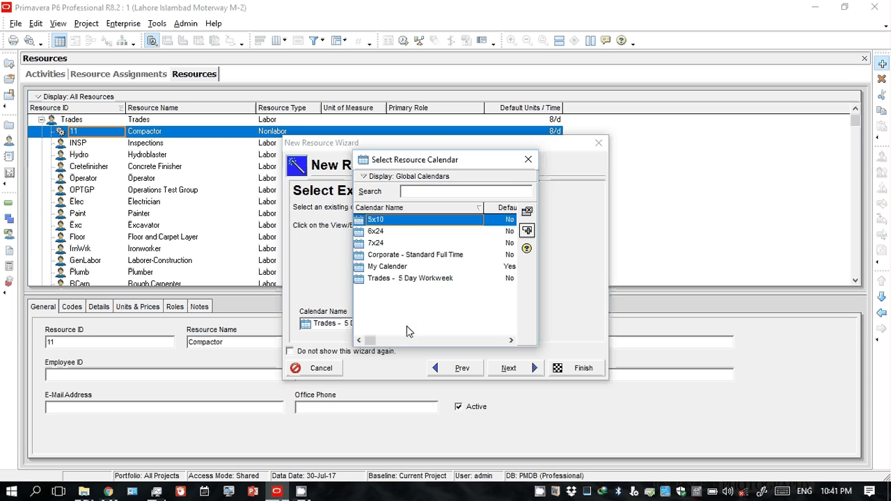
click(406, 269)
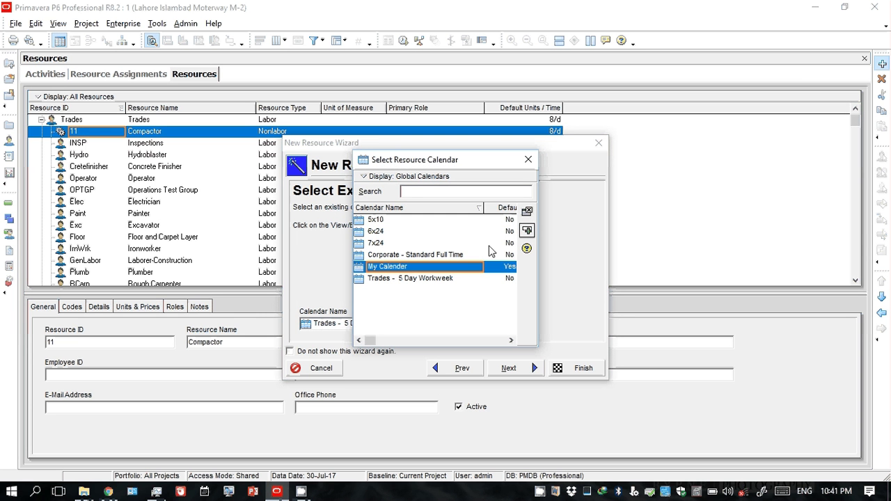
click(527, 231)
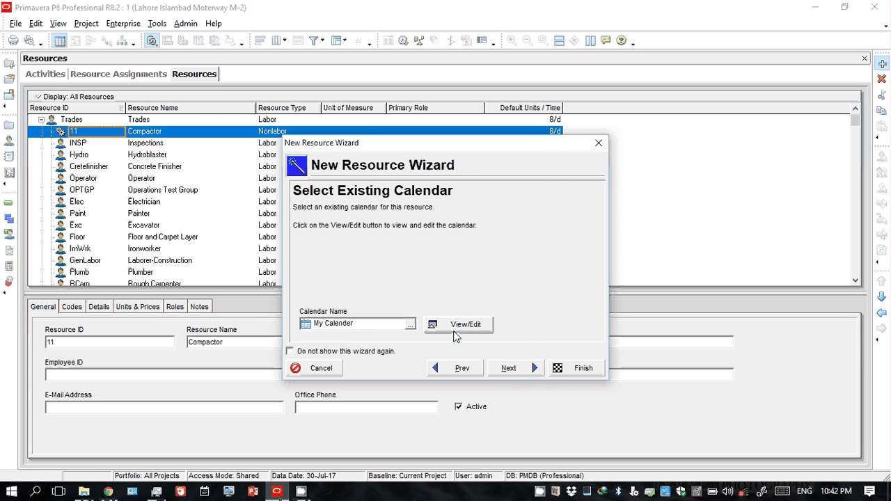
Keep auto-computing the actuals for the Compactor and finish creating the resource.
click(524, 368)
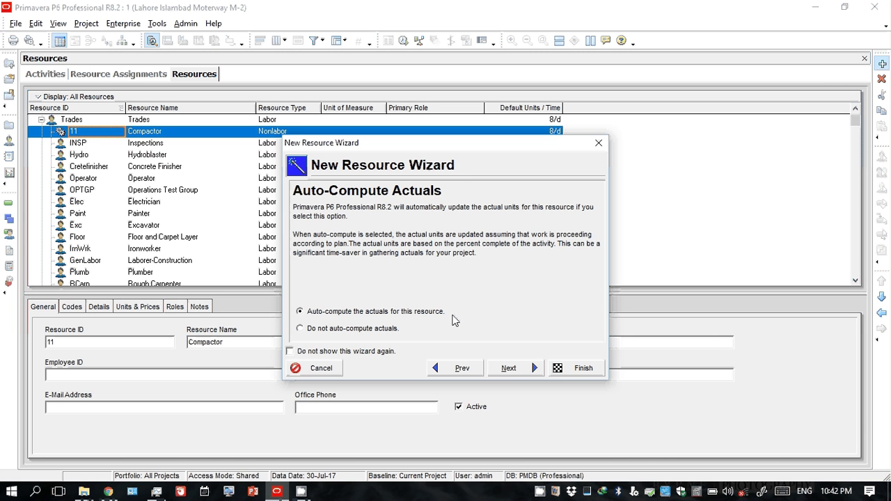
click(524, 369)
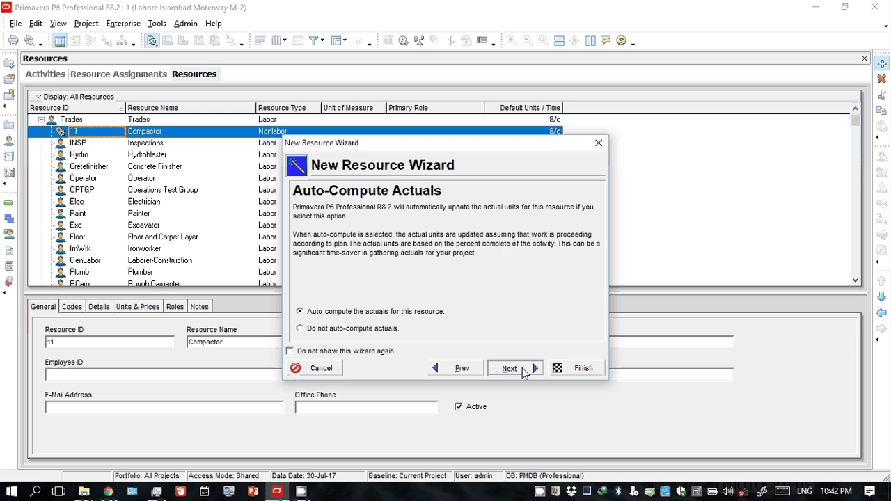
click(572, 370)
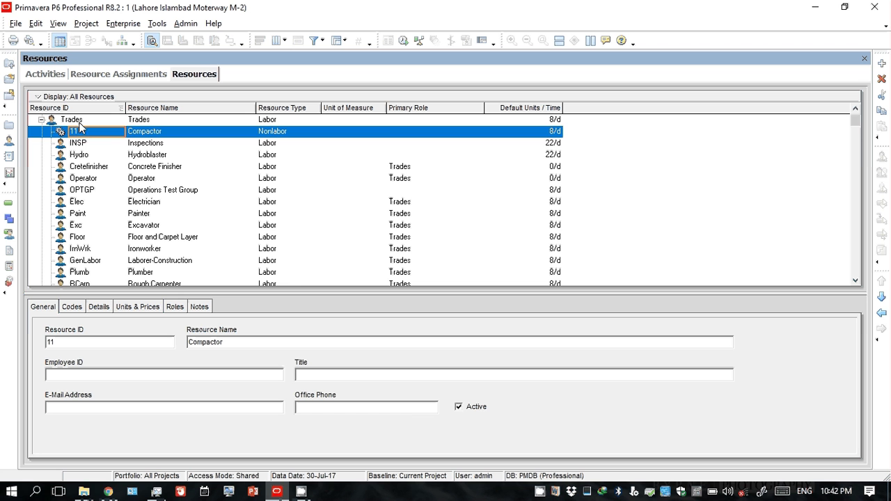
Outdent the Compactor resource two levels, out of Trades to the top level of the resource hierarchy.
click(881, 313)
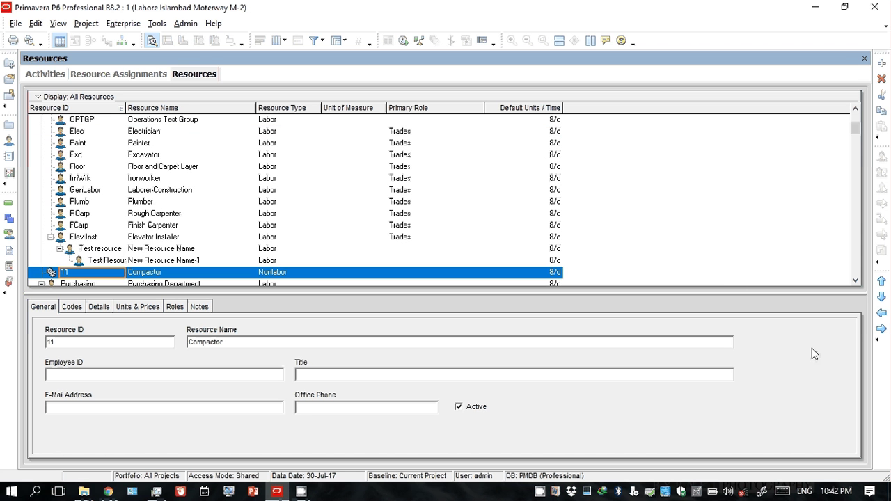
click(882, 313)
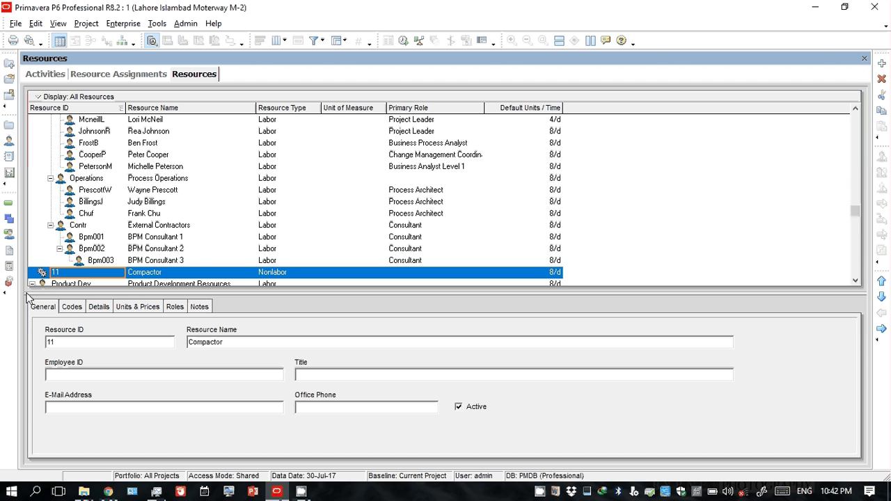
scroll(225, 207, up, 15)
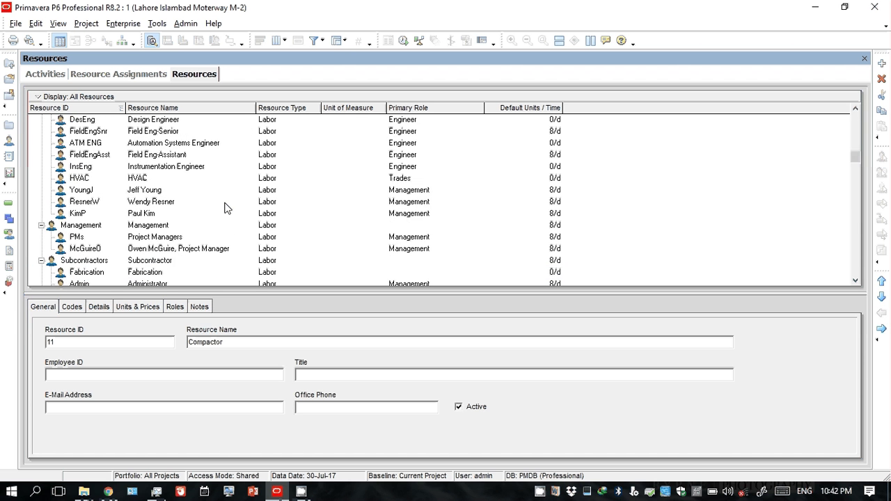
Collapse the E&C Resources, Product Dev and IT groups so only the top-level resources are listed.
scroll(224, 207, up, 5)
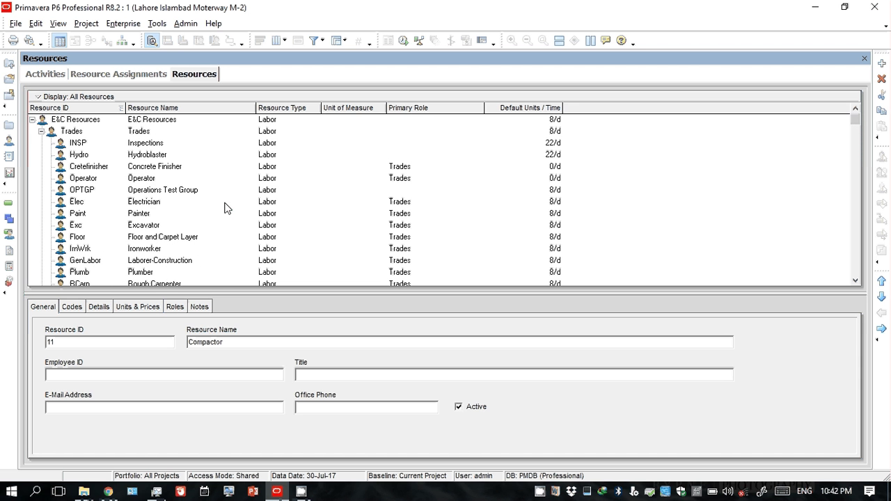
click(32, 119)
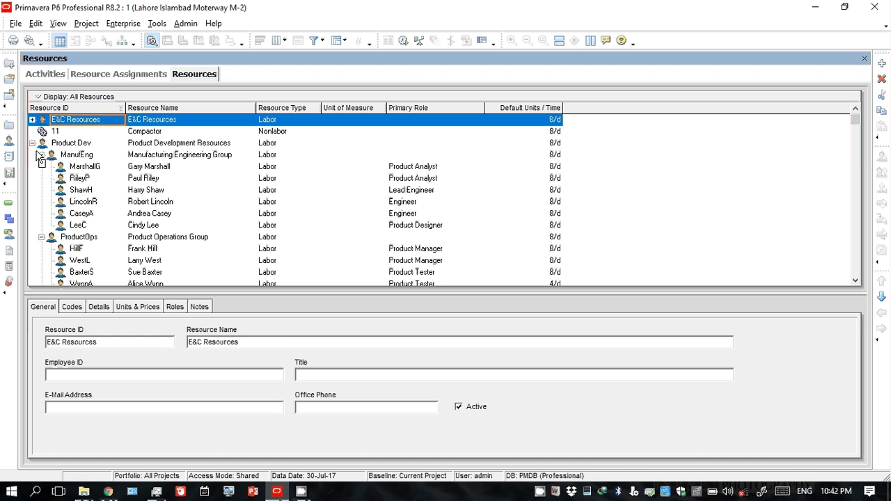
click(32, 143)
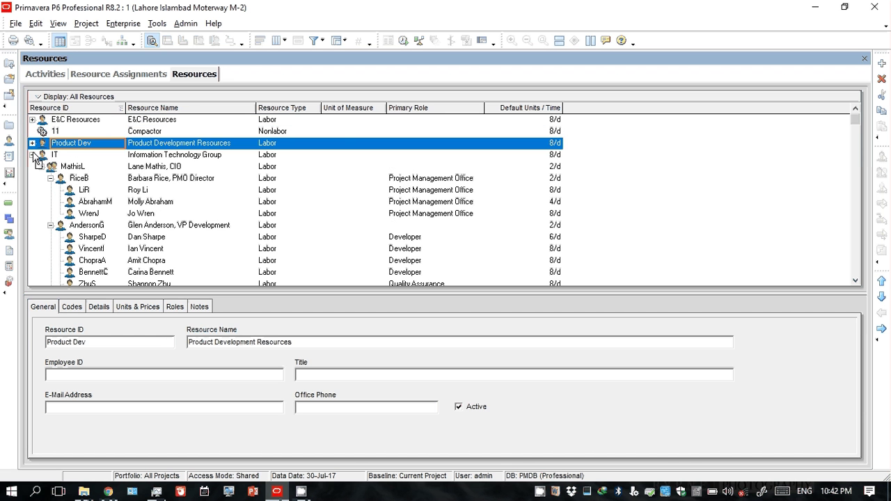
click(32, 155)
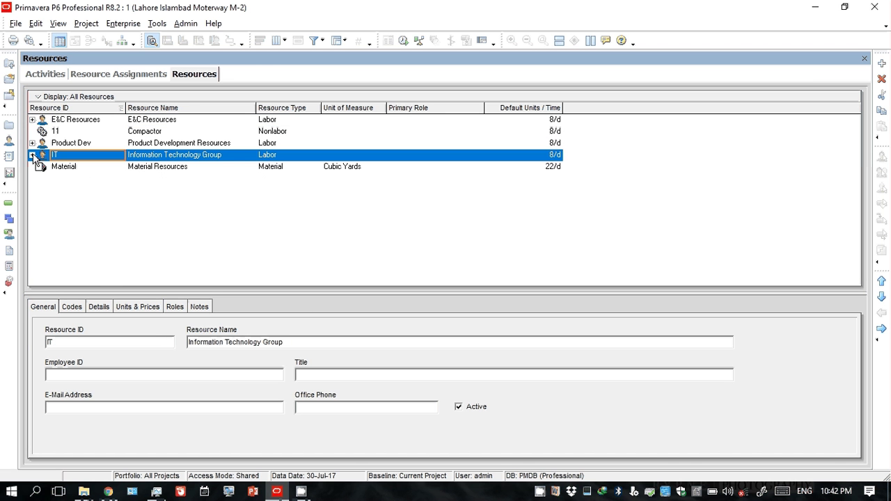
click(67, 119)
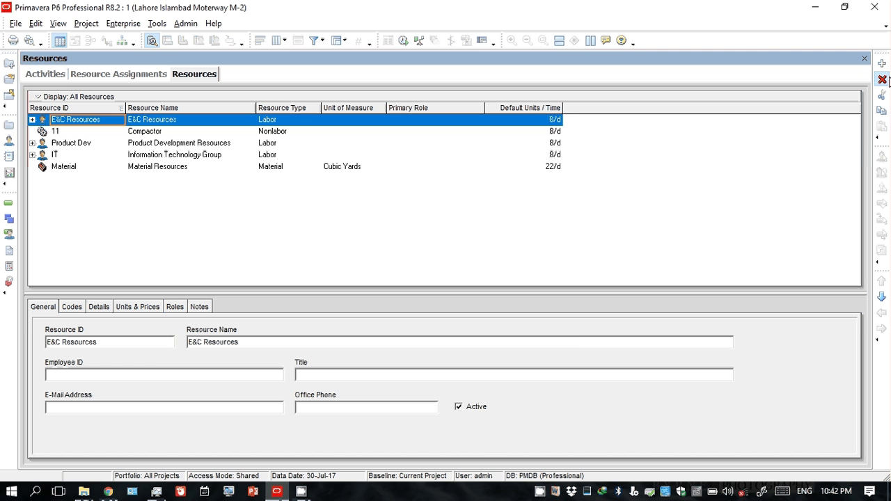
click(883, 80)
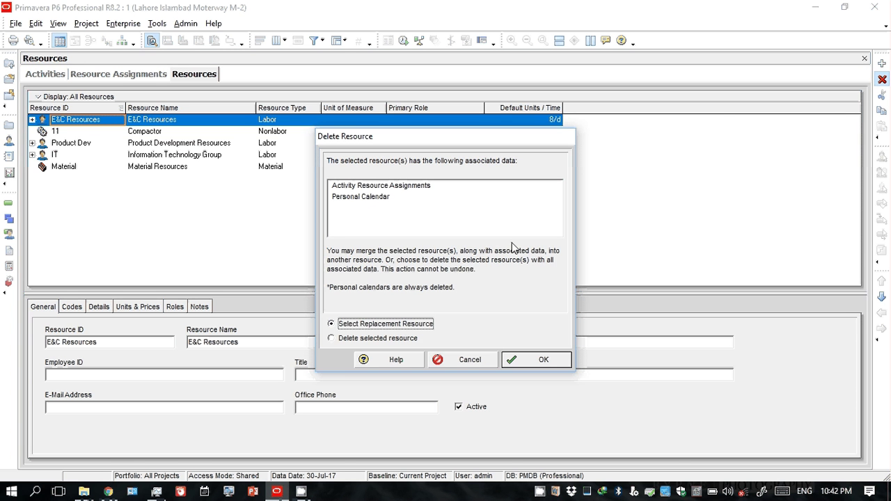
click(463, 360)
click(55, 133)
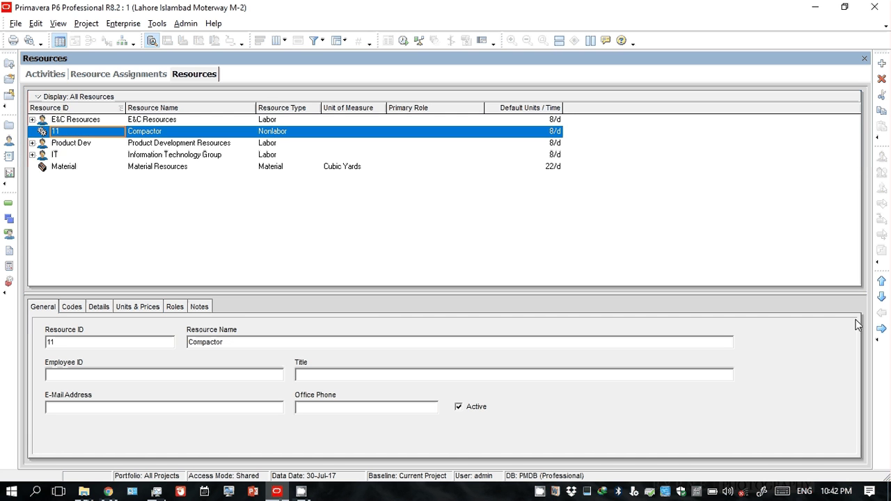
Delete the E&C Resources group together with all its associated data, without a replacement resource.
click(63, 122)
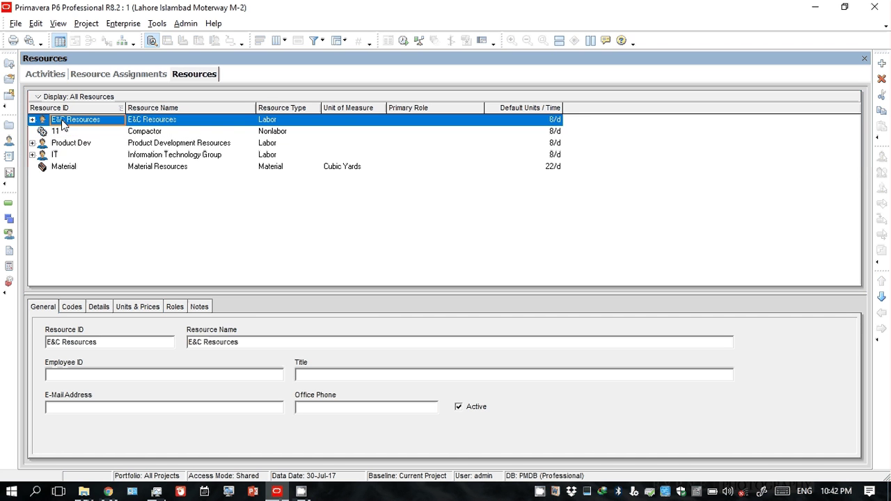
click(881, 82)
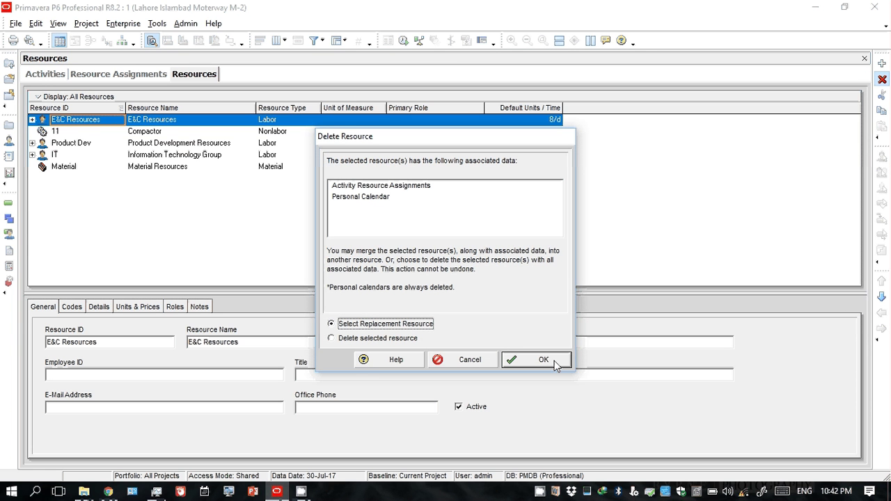
click(384, 339)
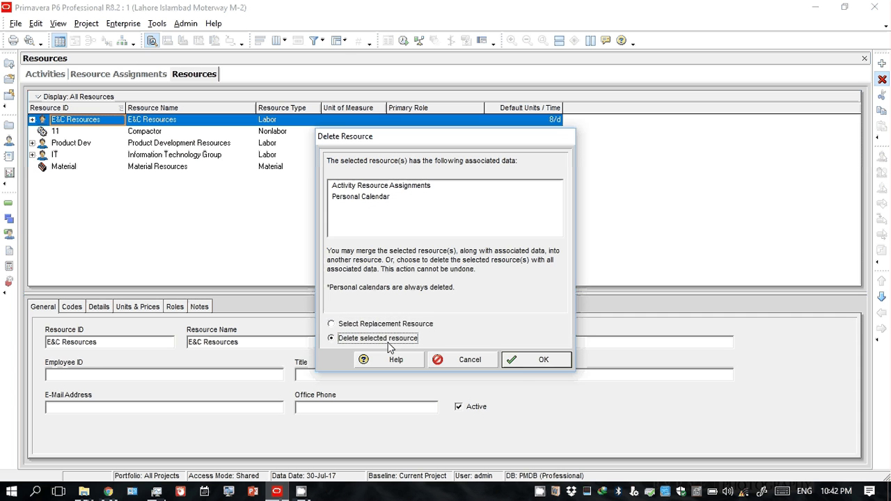
click(517, 361)
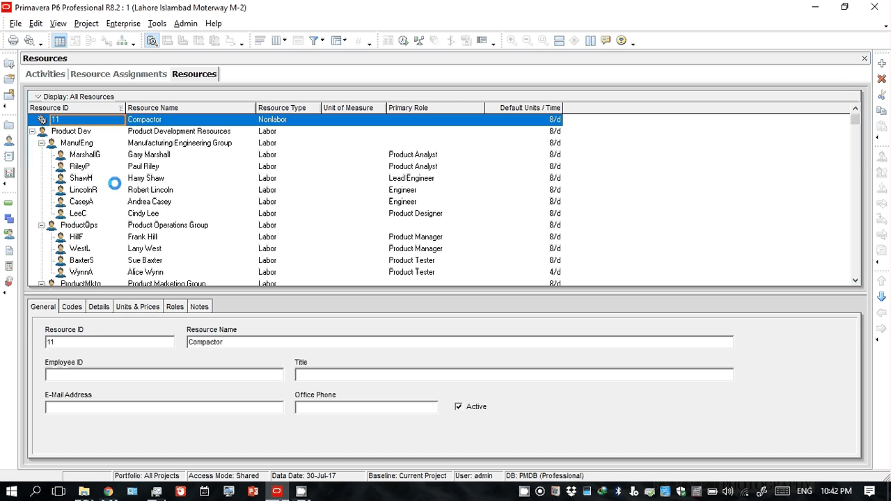
Collapse the remaining Product Dev and IT groups and delete the Product Development Resources group.
click(30, 134)
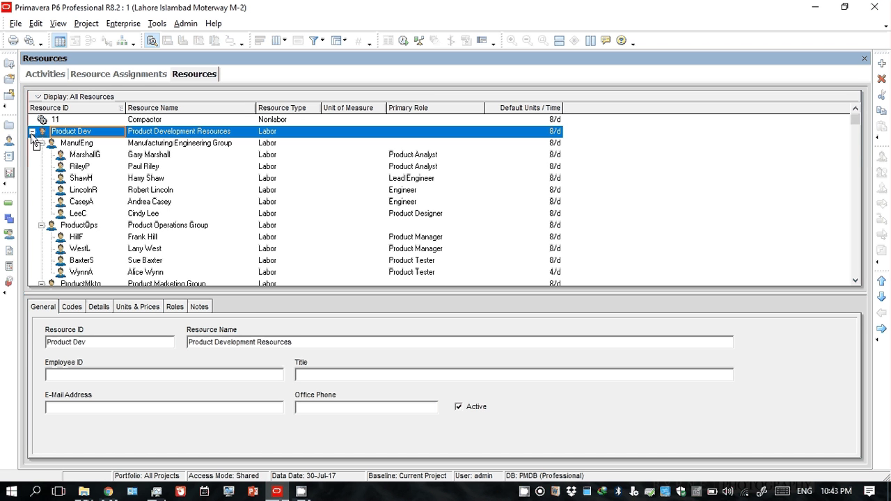
click(32, 131)
click(32, 144)
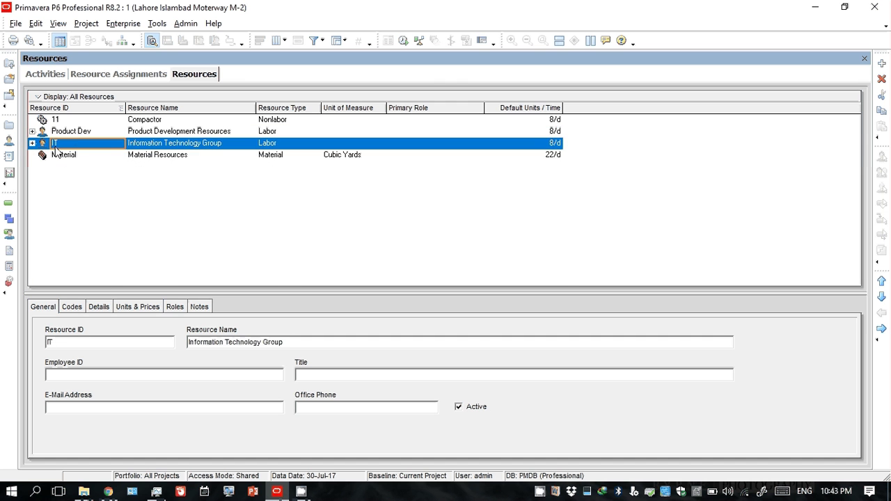
click(74, 133)
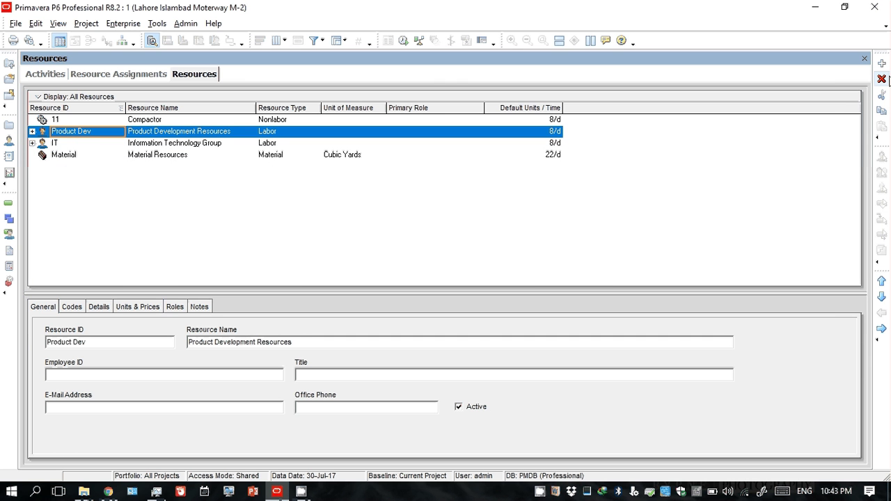
click(881, 80)
click(403, 281)
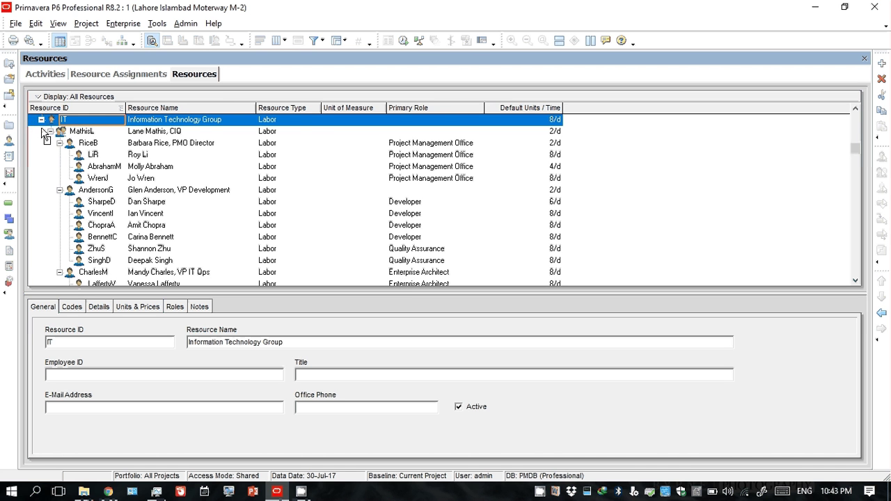
Outdent the Information Technology Group from under the Compactor to the top level and collapse it.
click(41, 121)
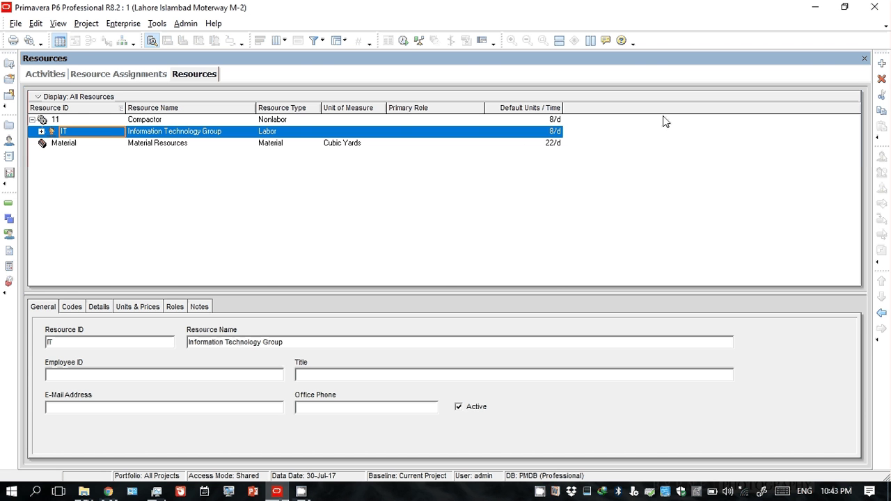
click(881, 313)
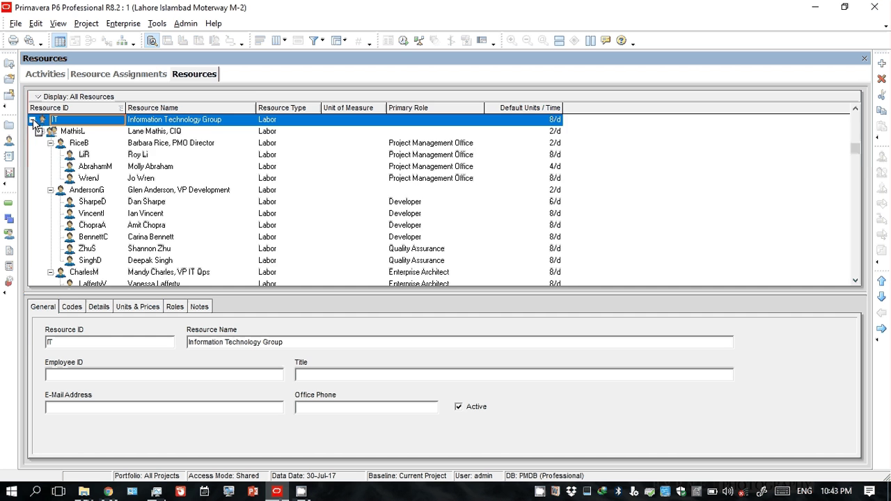
click(32, 120)
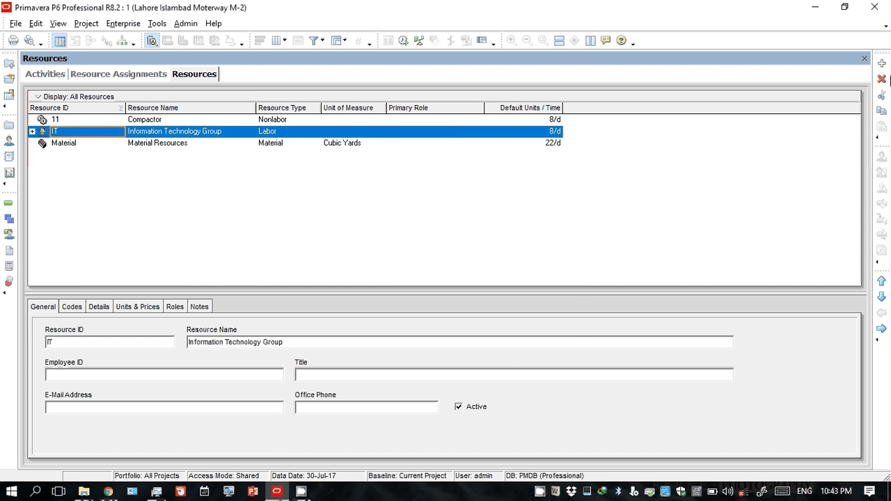
Try to delete the Information Technology Group with the Select Replacement Resource option.
click(882, 80)
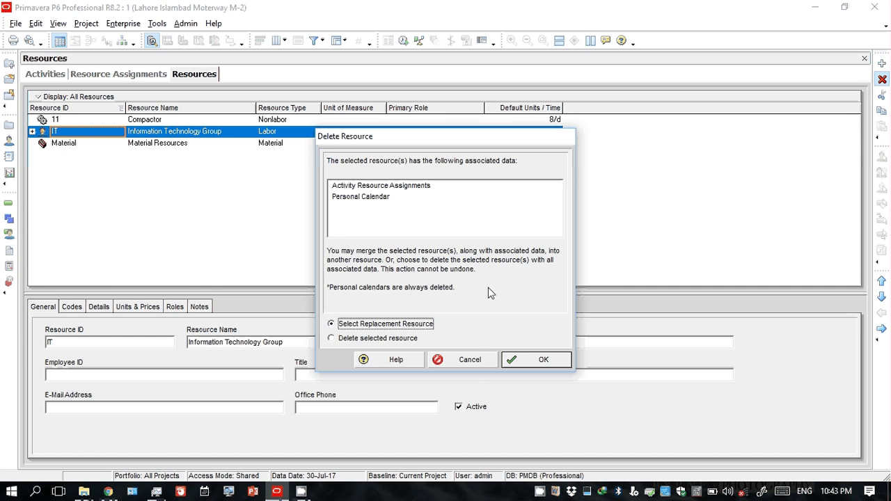
click(540, 359)
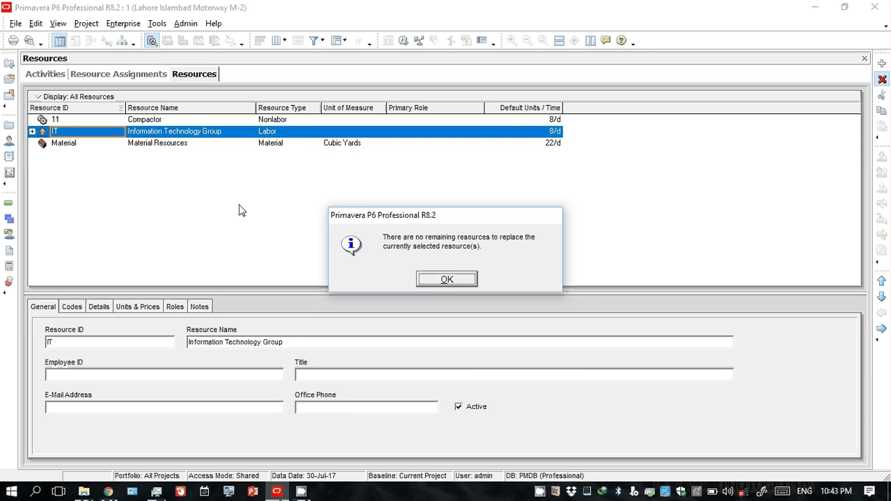
click(437, 281)
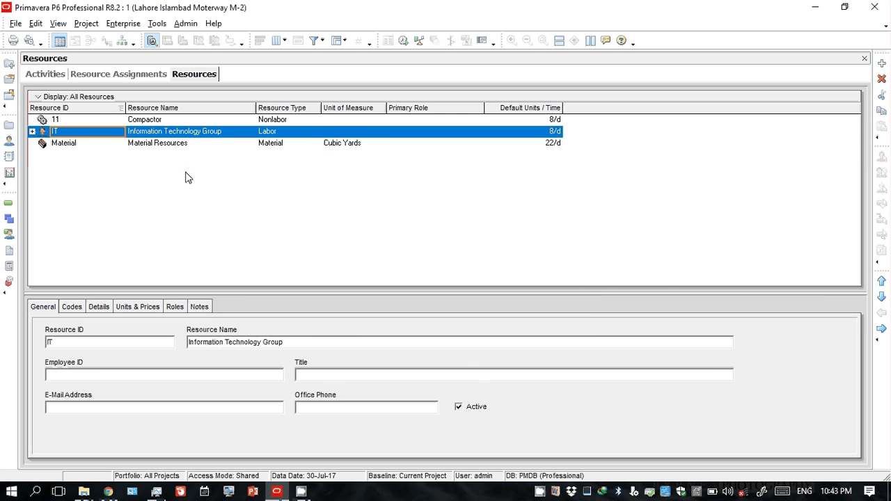
Delete the Information Technology Group with its associated data, and also the Material Resources entry.
click(76, 147)
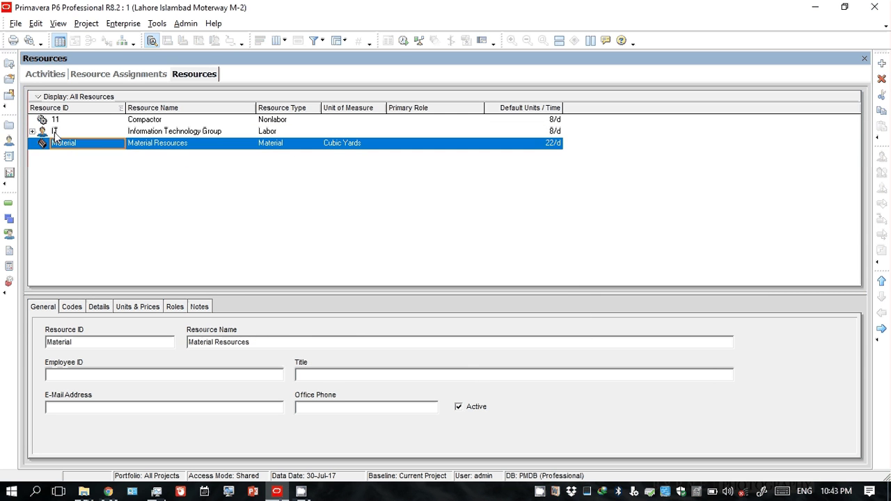
click(55, 134)
right_click(55, 135)
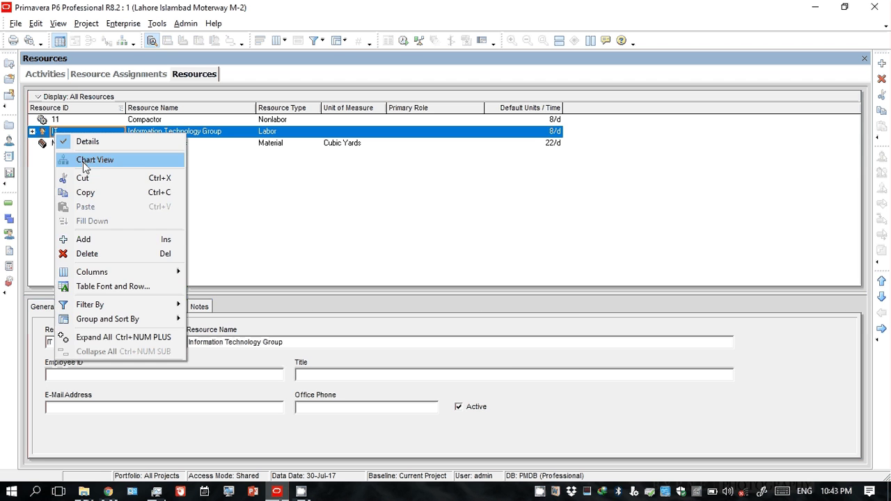
click(111, 253)
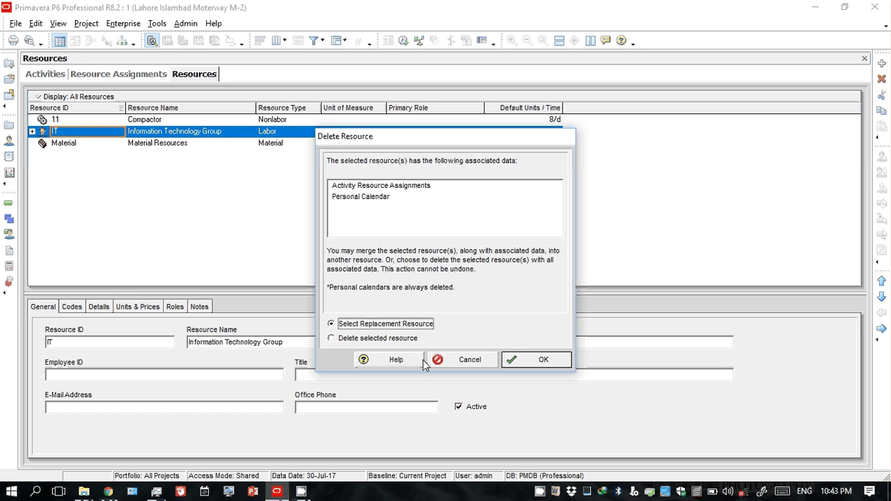
click(379, 338)
click(536, 359)
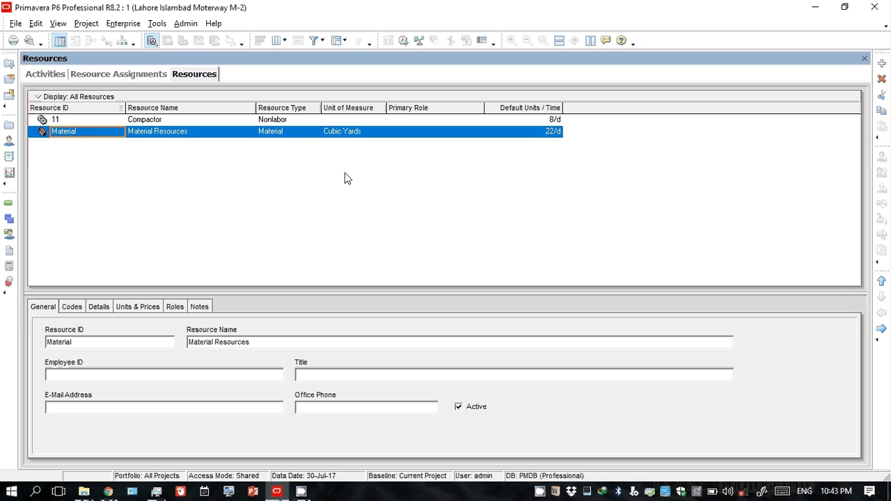
click(881, 78)
click(413, 280)
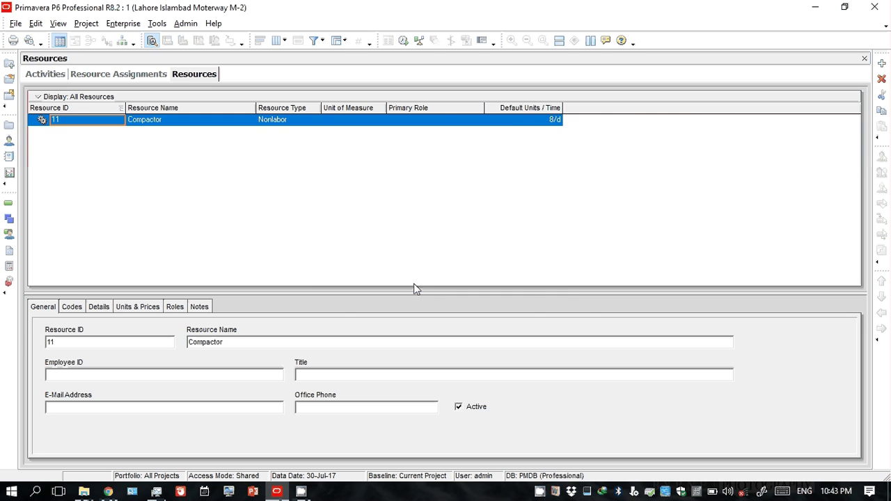
Go to the project's activities, show the resource details of activity A1060 Subgrade preparation, and enlarge the details area.
click(56, 75)
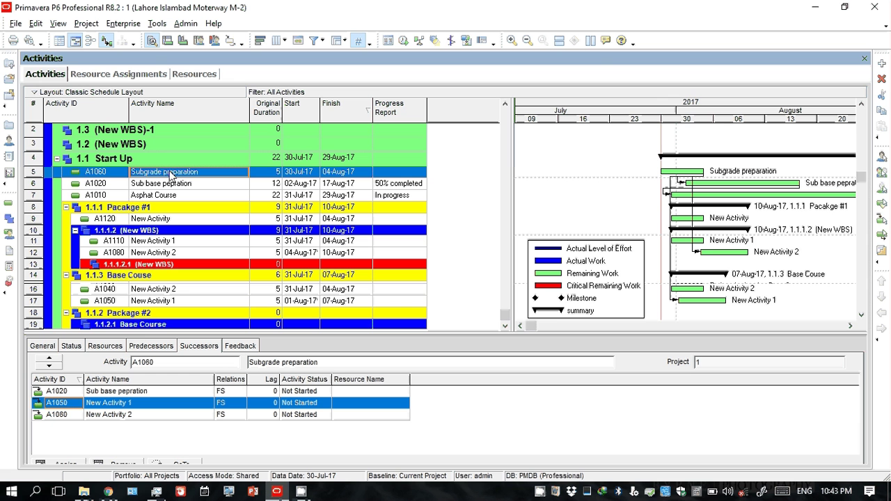
click(212, 179)
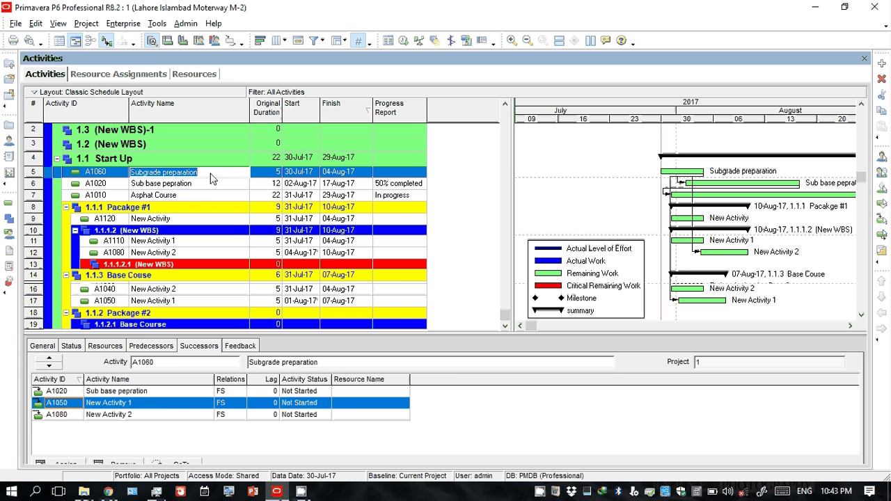
click(221, 181)
drag(221, 180, 288, 299)
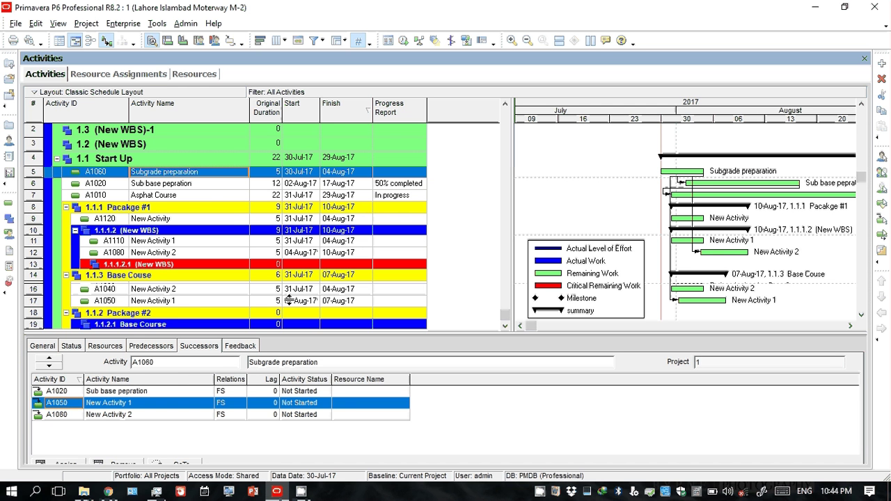
click(105, 346)
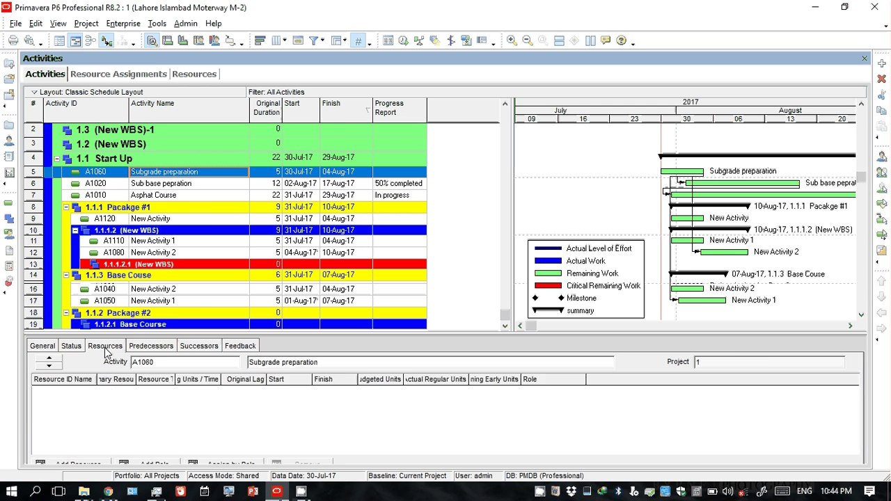
drag(124, 335, 127, 312)
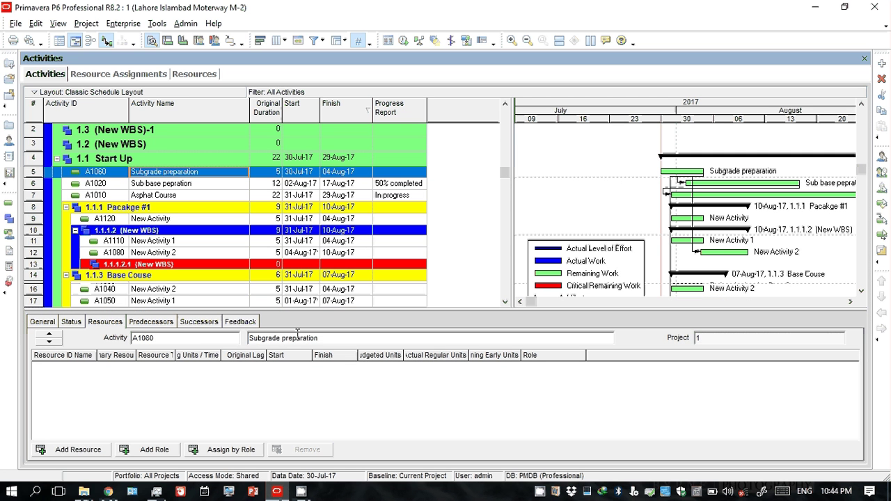
right_click(451, 179)
click(469, 175)
click(120, 174)
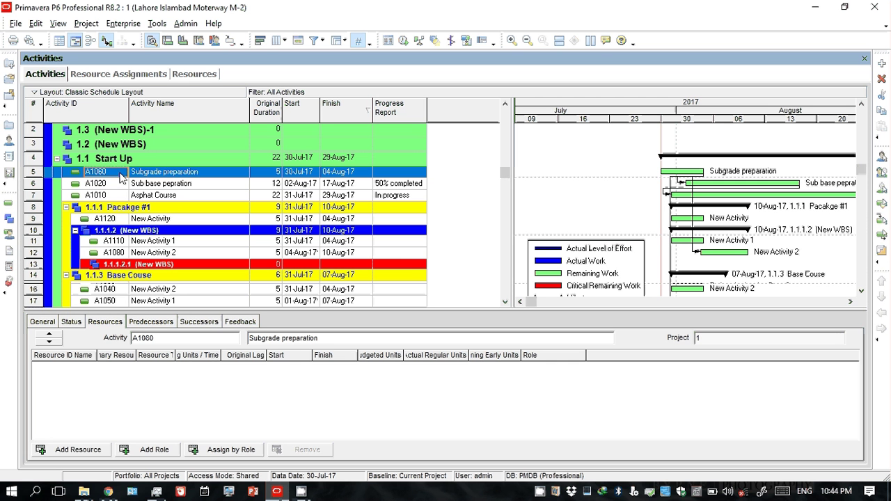
Assign the Compactor resource to activity A1060 Subgrade preparation, widening the resource list before closing it.
click(82, 449)
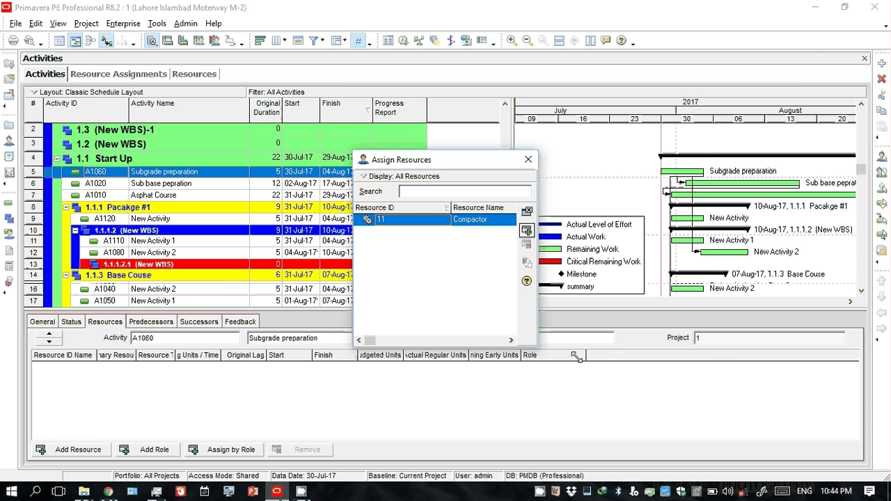
drag(575, 357, 701, 385)
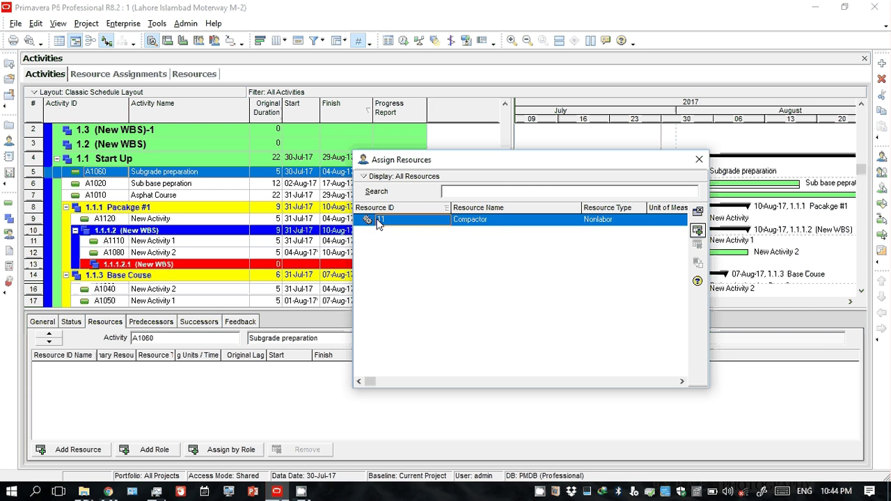
click(698, 230)
click(700, 161)
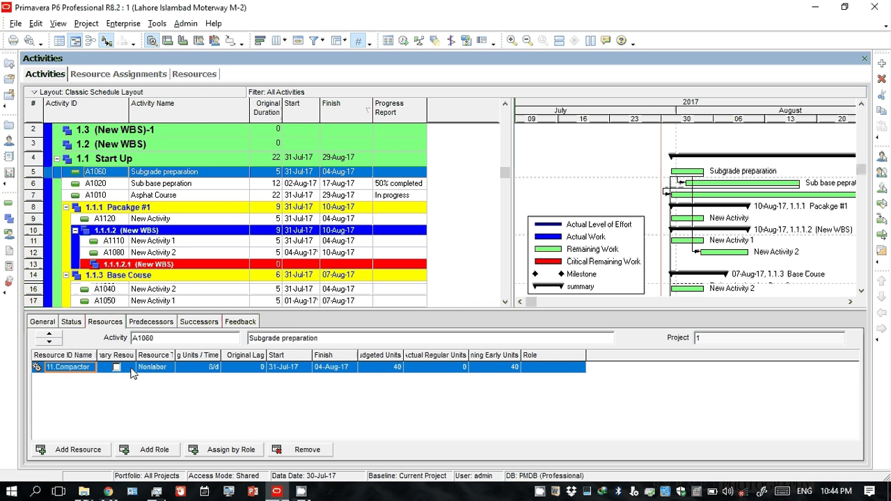
Widen the Primary Resource column, then remove Resource ID Name from the selected resource assignment columns in the enlarged customization dialog.
drag(135, 355, 163, 355)
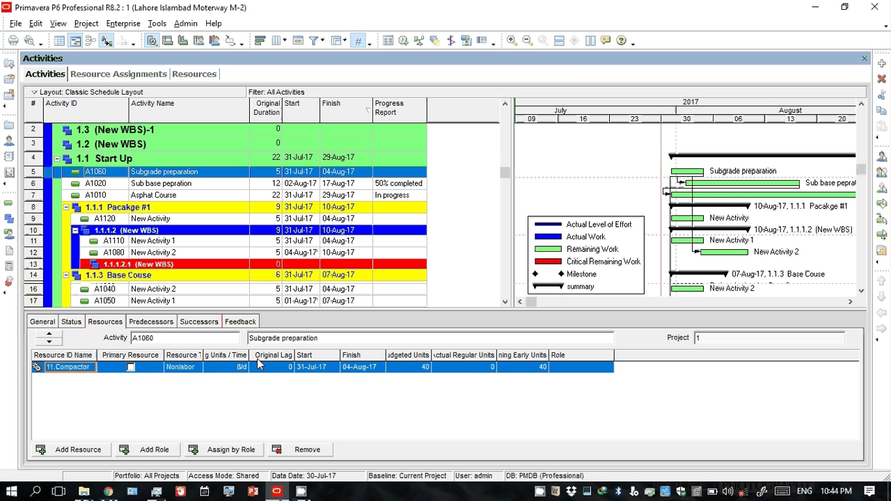
right_click(642, 364)
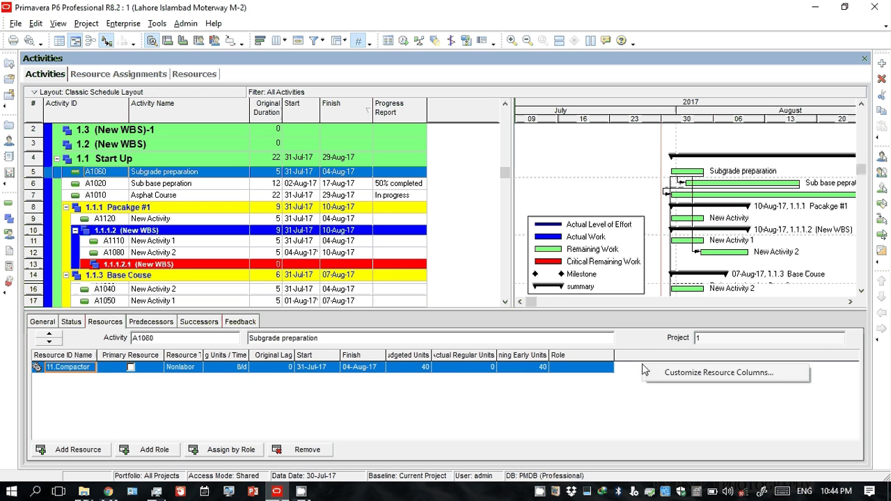
click(662, 374)
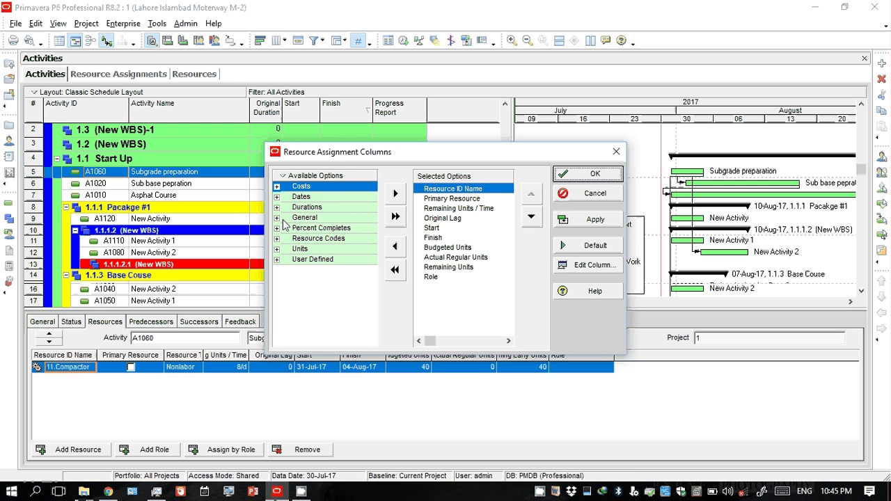
click(277, 188)
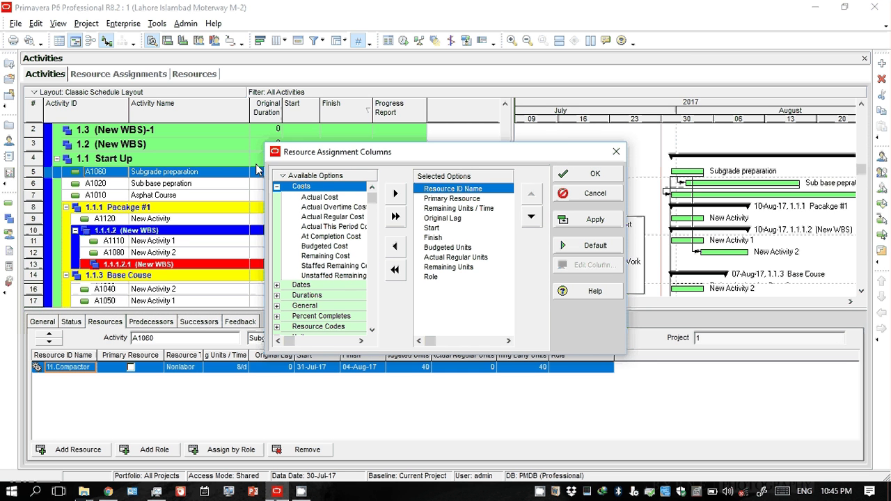
drag(261, 139, 179, 125)
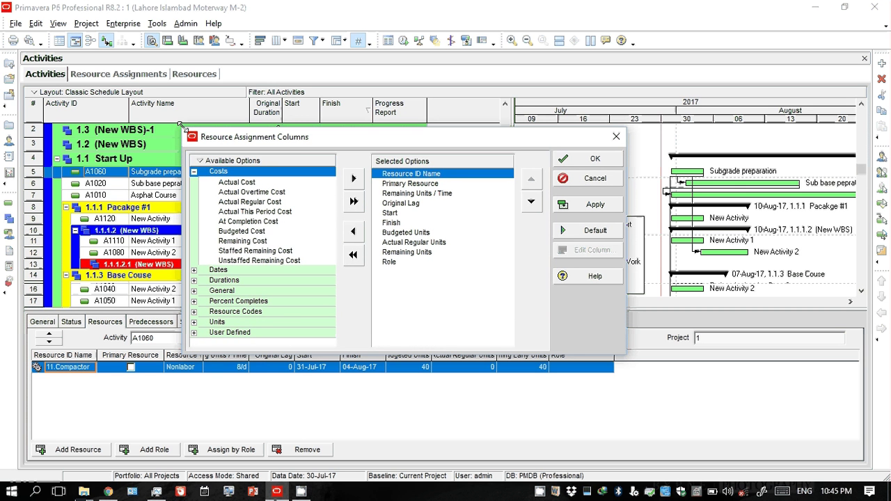
click(248, 234)
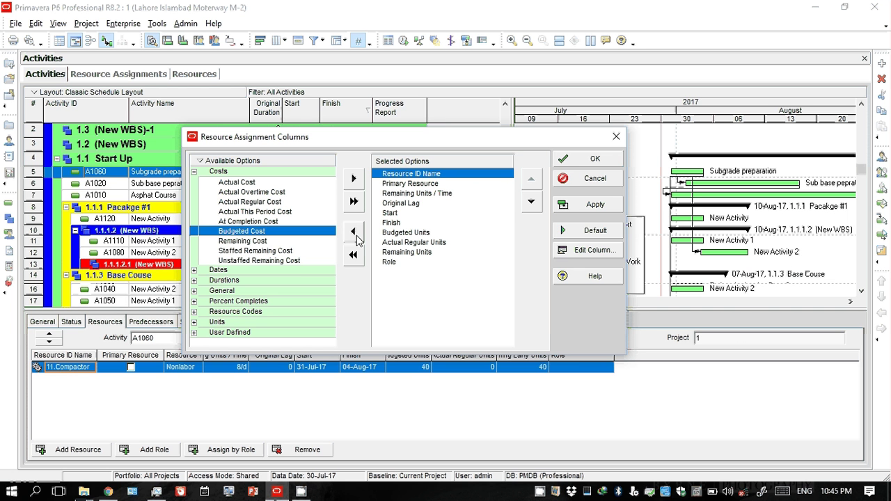
click(354, 232)
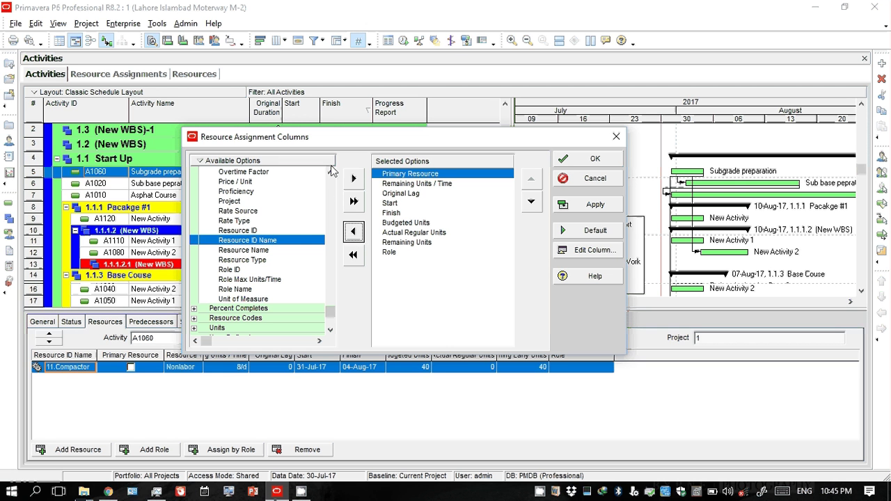
Add Budgeted Cost from the Costs group to the selected resource assignment columns.
scroll(331, 170, up, 6)
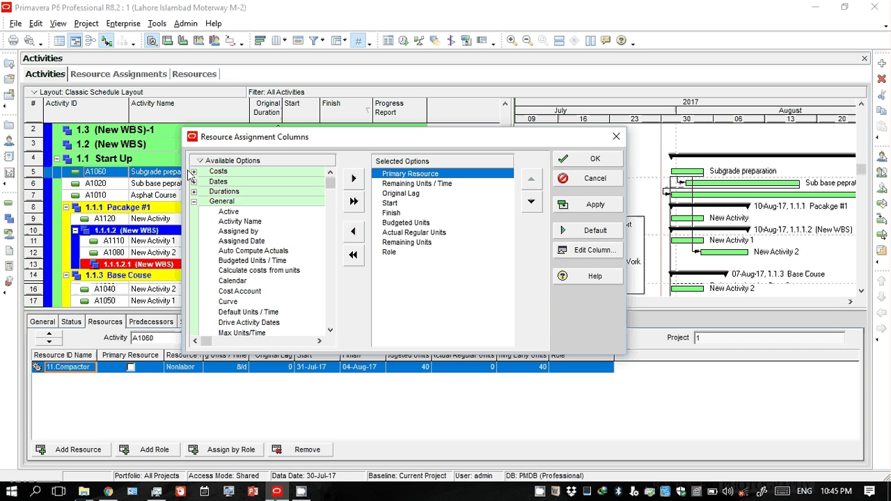
double_click(218, 171)
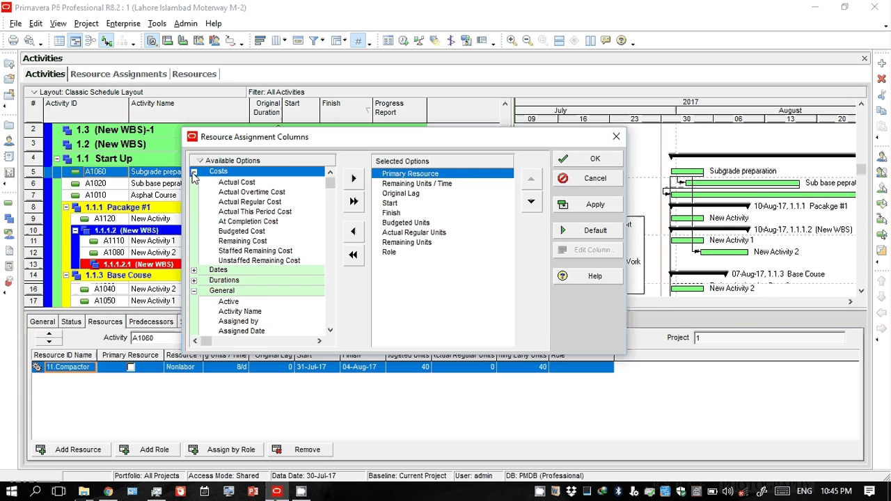
click(250, 234)
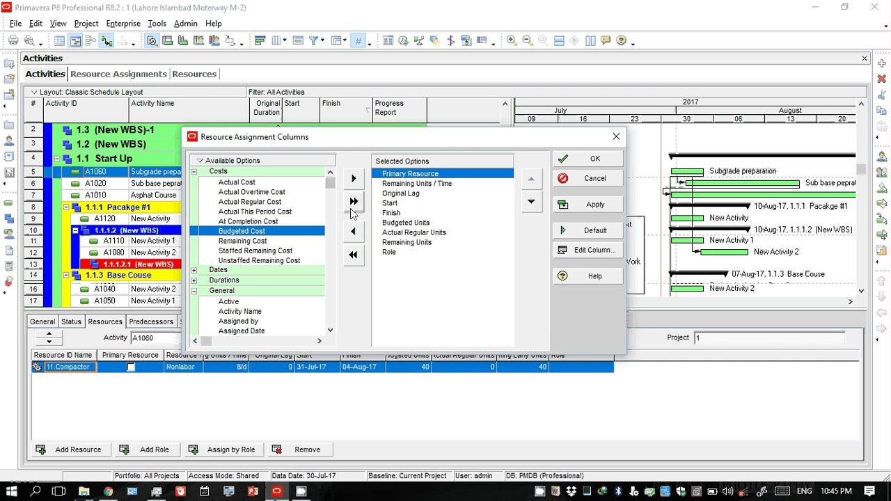
click(354, 179)
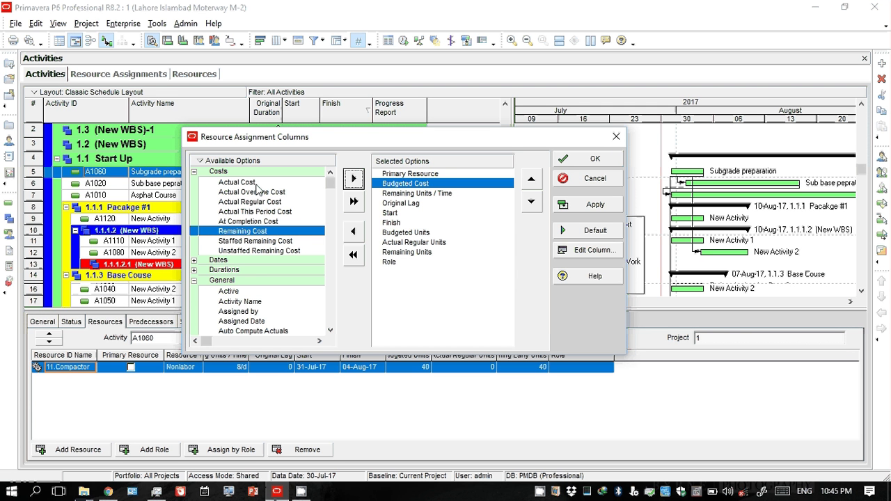
Remove Remaining Units / Time, Original Lag, Start and Finish from the selected resource assignment columns.
click(426, 194)
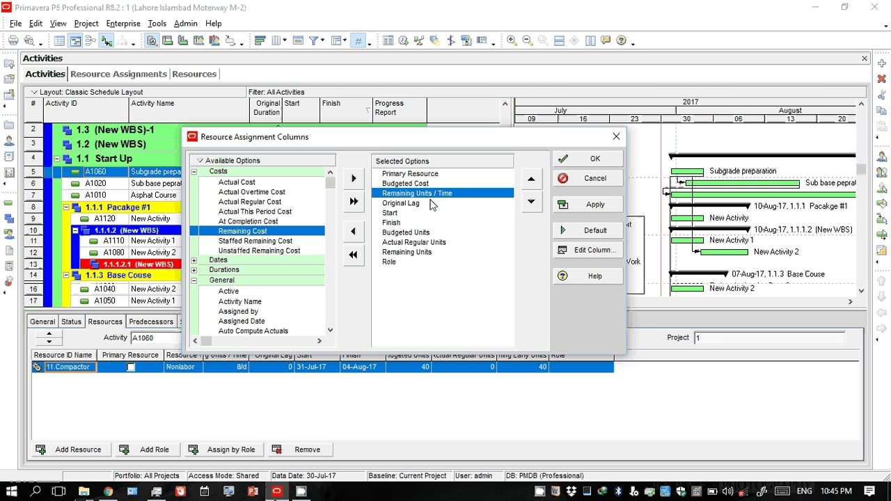
click(352, 236)
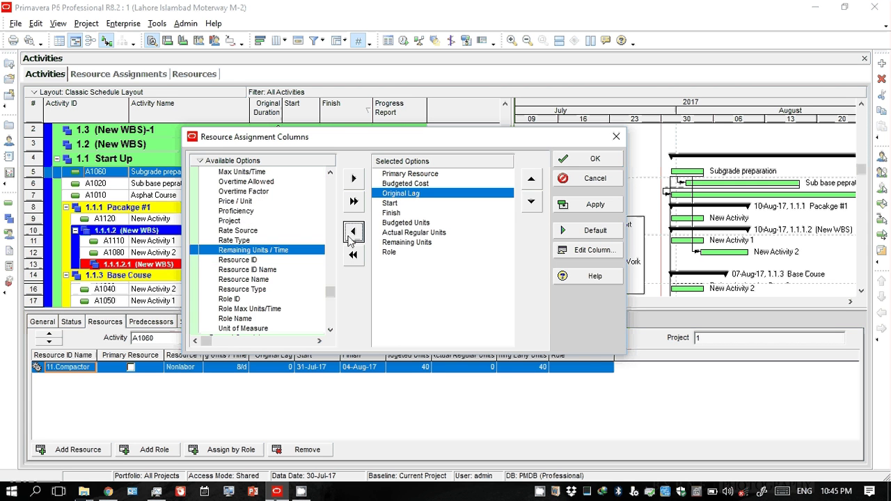
click(352, 235)
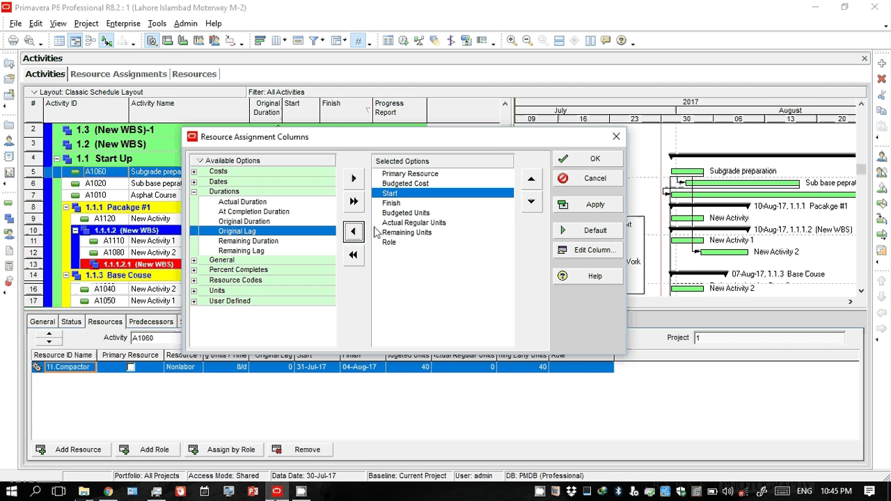
click(353, 233)
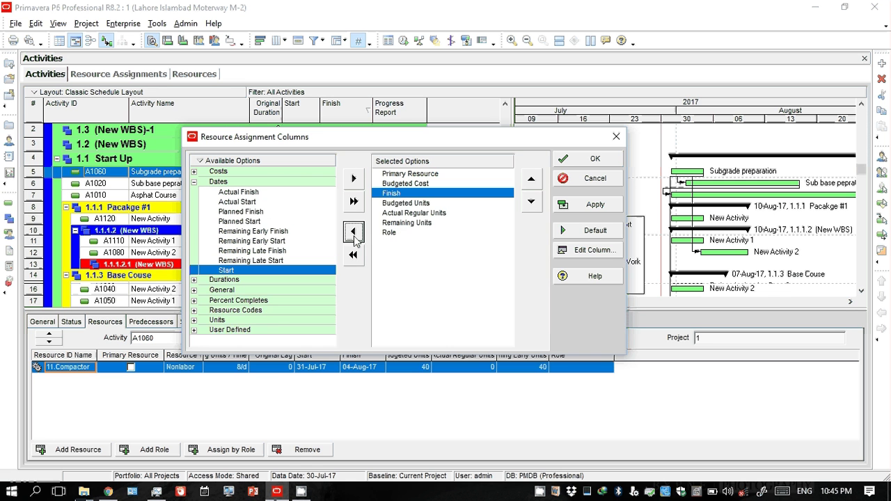
click(353, 233)
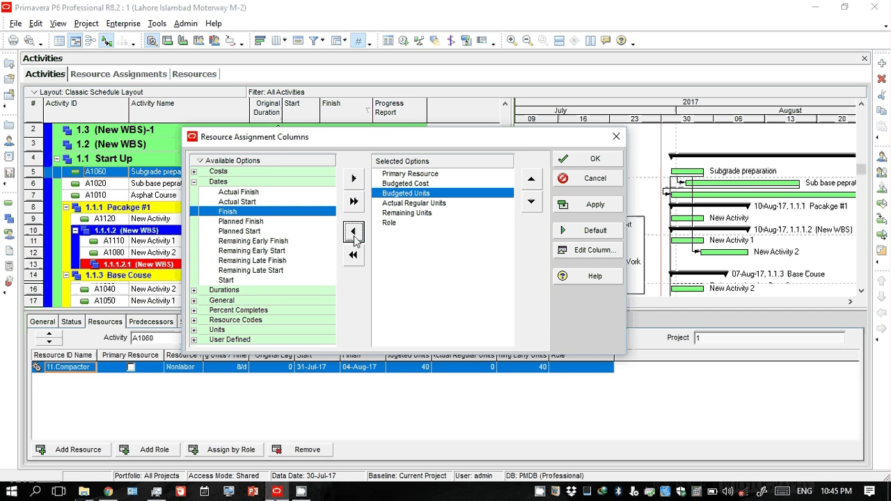
Remove Actual Regular Units, Remaining Units and Role from the selected columns, keeping Budgeted Units.
click(397, 204)
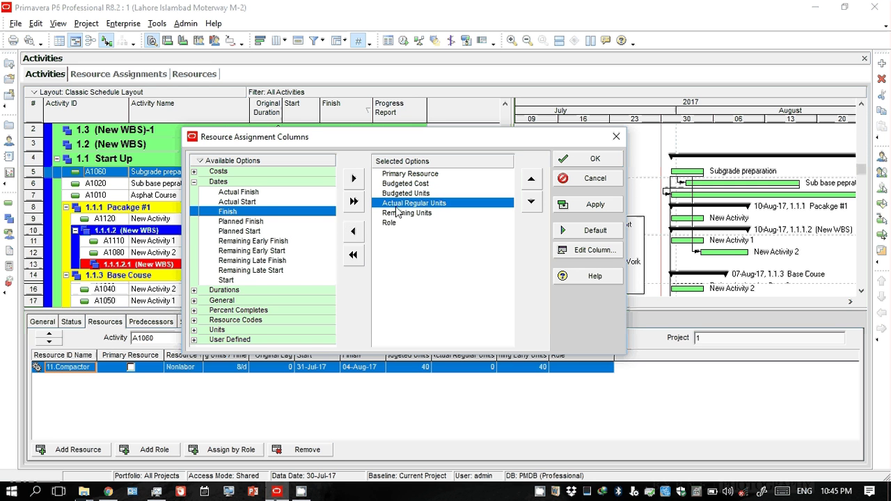
click(354, 234)
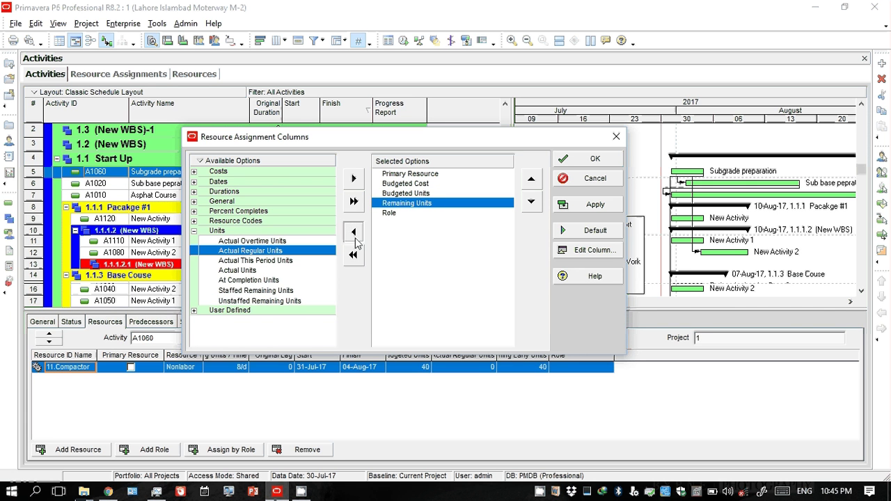
click(355, 234)
click(354, 233)
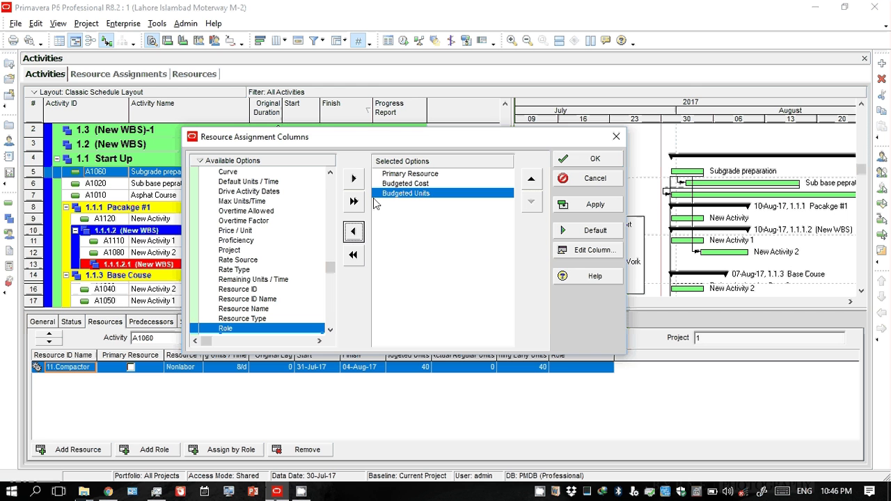
Examine the available resource assignment columns in the General, Dates, Costs and Units groups.
click(407, 175)
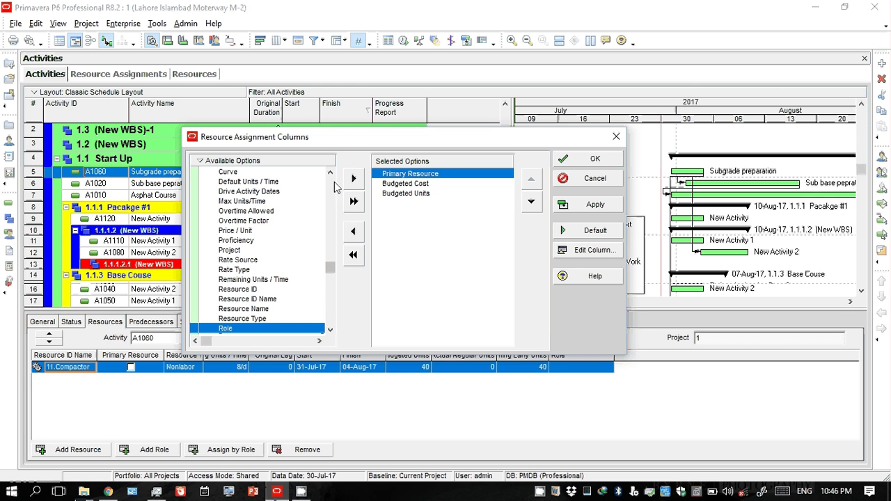
click(330, 174)
click(331, 174)
click(330, 174)
click(330, 174)
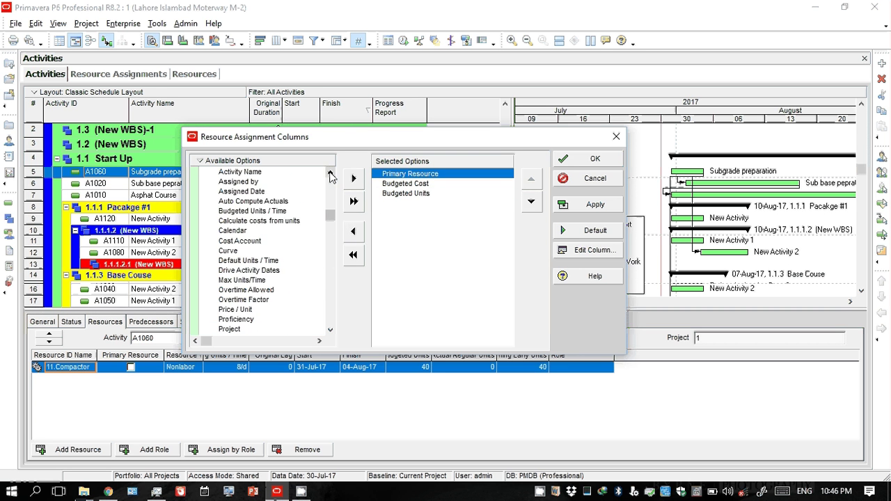
click(331, 174)
click(331, 174)
click(331, 174)
click(331, 174)
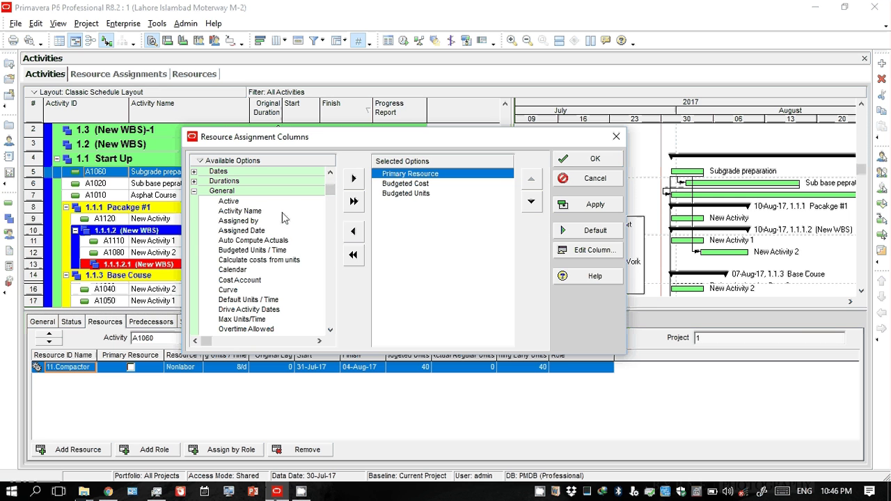
click(195, 191)
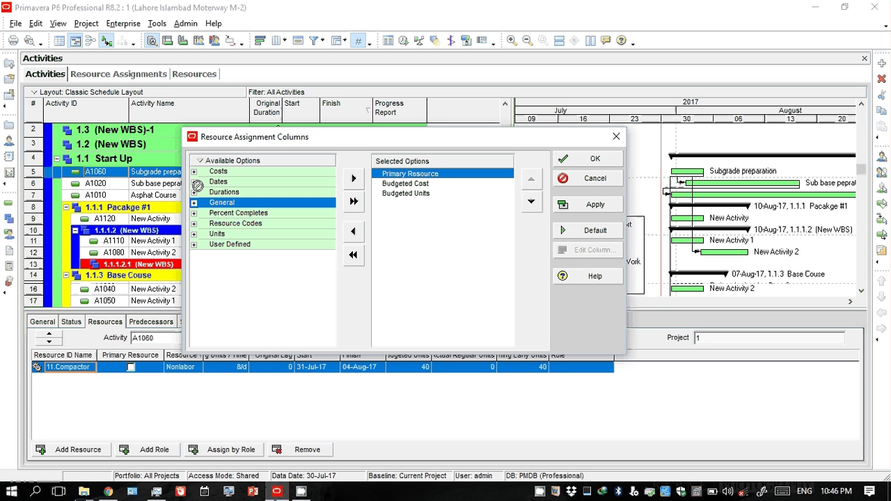
click(194, 182)
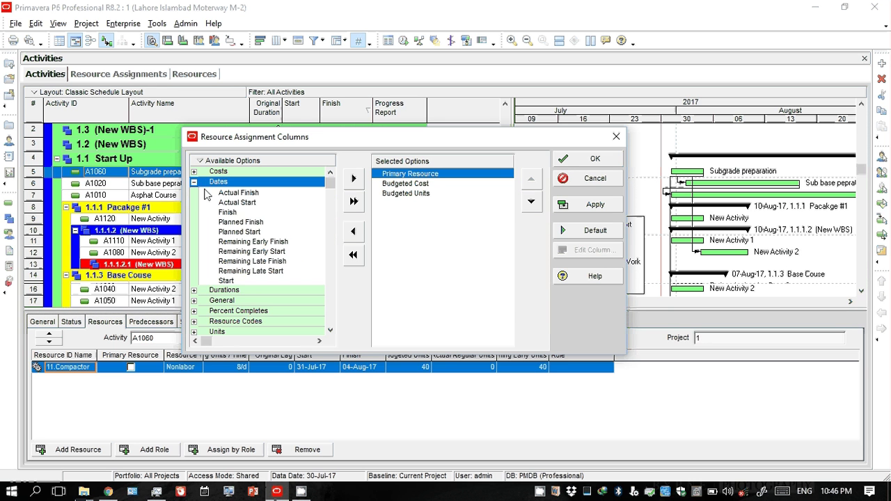
click(194, 182)
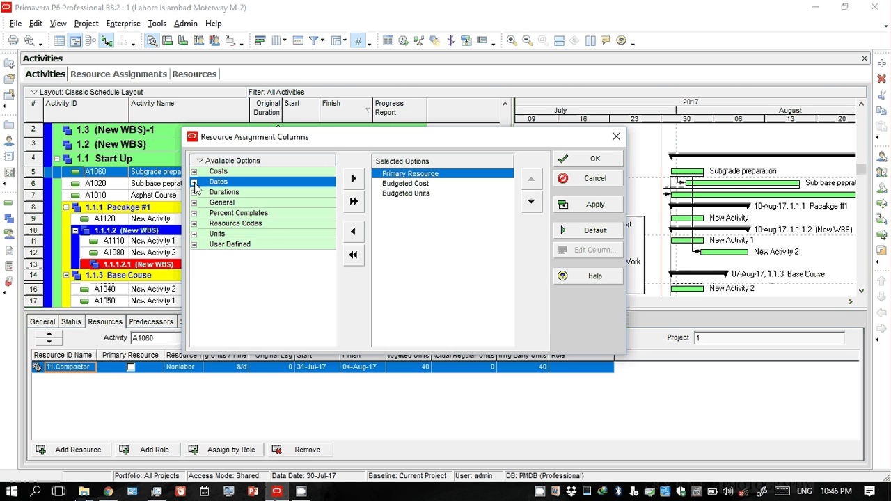
click(194, 172)
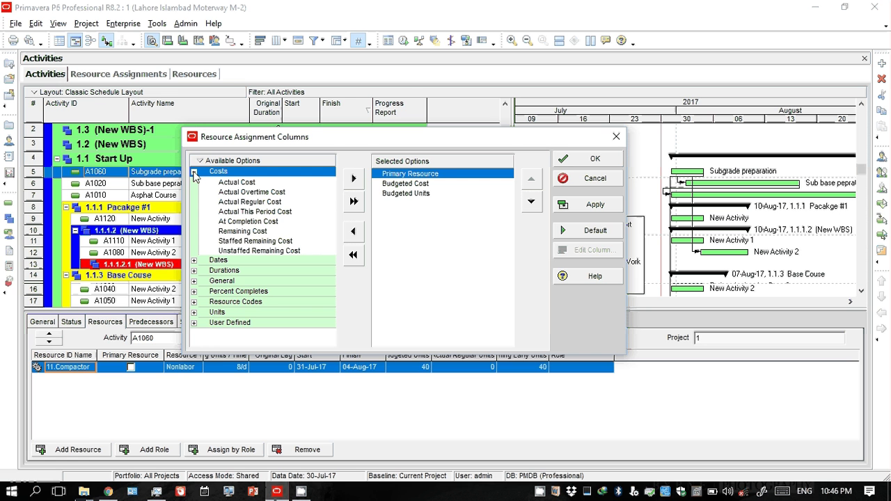
click(194, 171)
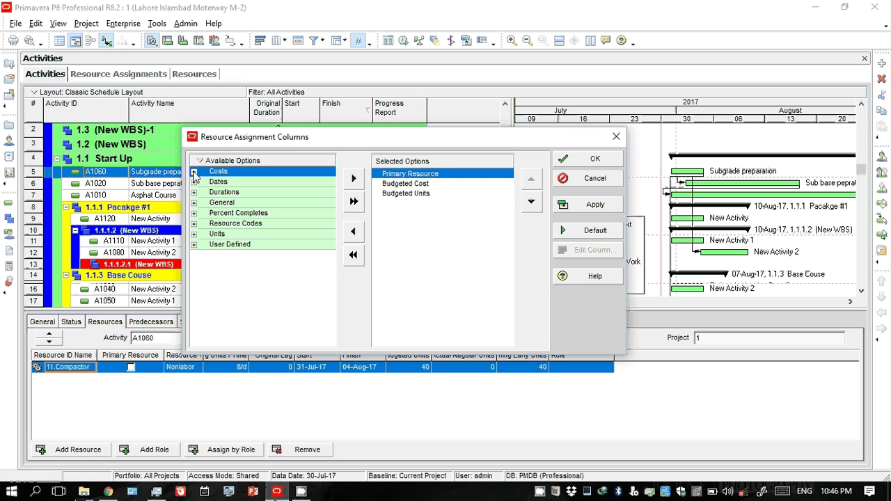
click(194, 234)
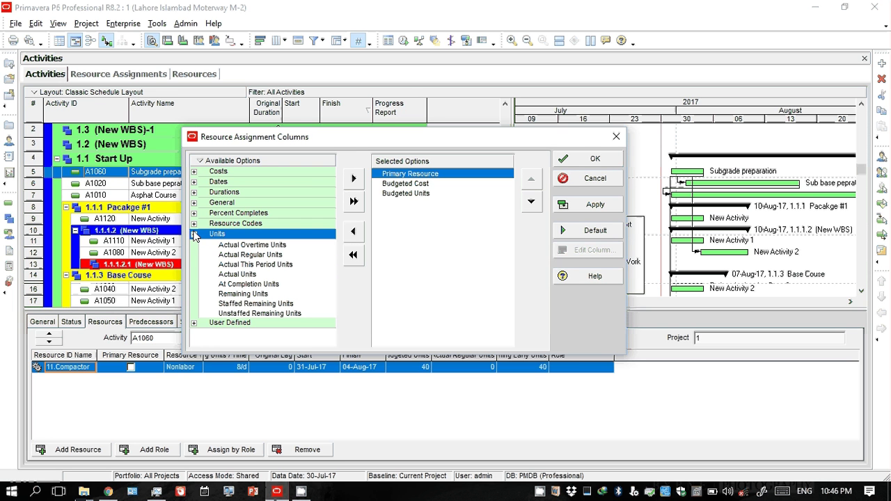
click(195, 234)
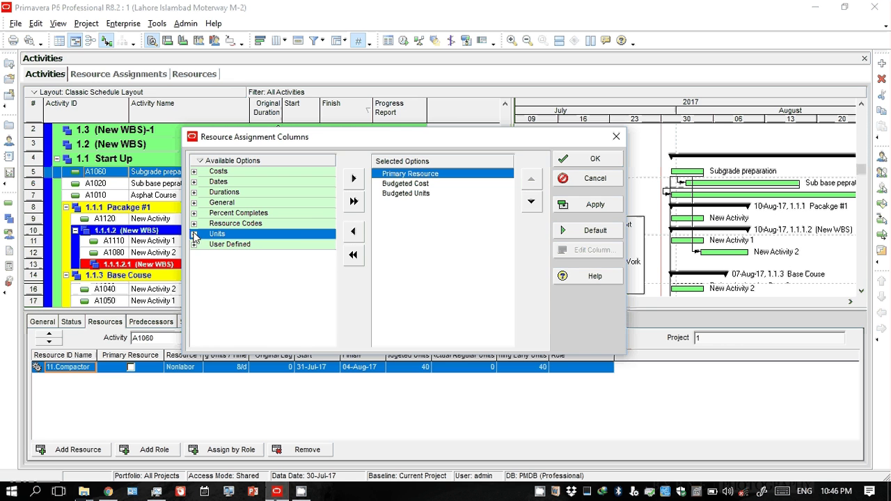
Accept the column selection and resize the Budgeted Cost and Budgeted Units columns so their headings and values are fully readable.
click(577, 161)
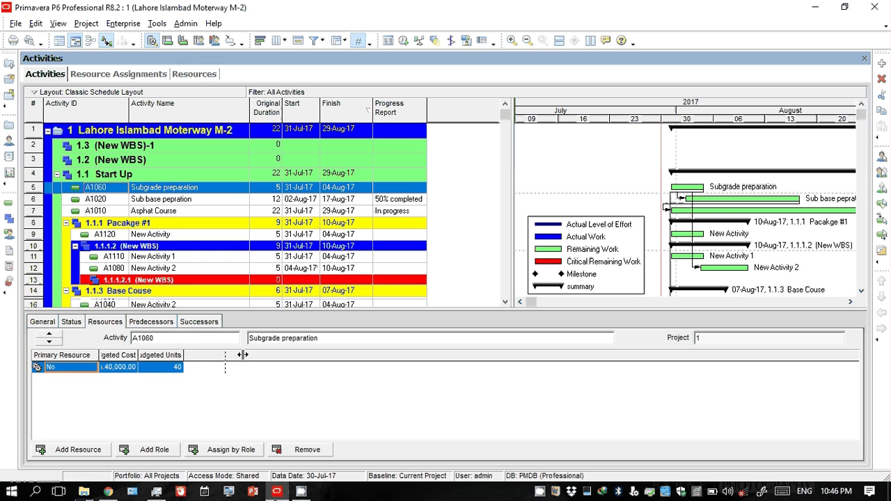
drag(185, 355, 333, 355)
drag(137, 357, 261, 356)
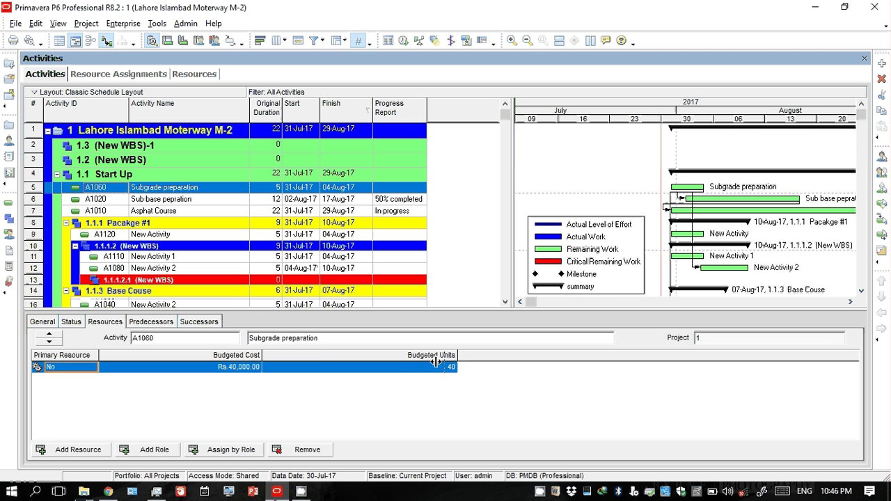
drag(436, 361, 383, 362)
Reorder the resource assignment columns so that Budgeted Cost comes after Budgeted Units, and accept the new order.
right_click(397, 362)
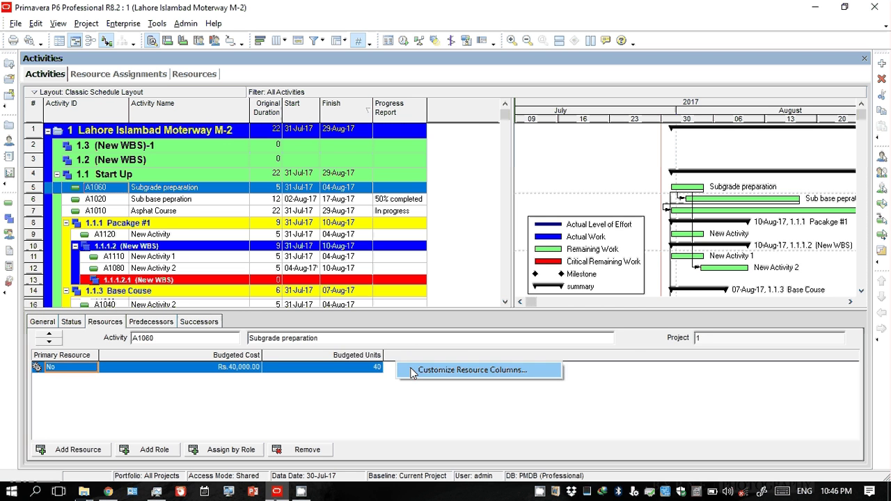
click(422, 372)
click(428, 183)
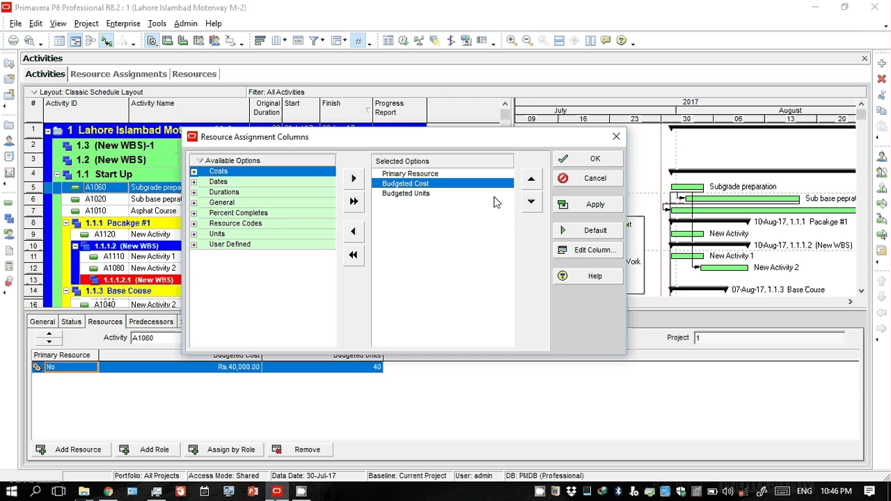
click(531, 201)
click(594, 160)
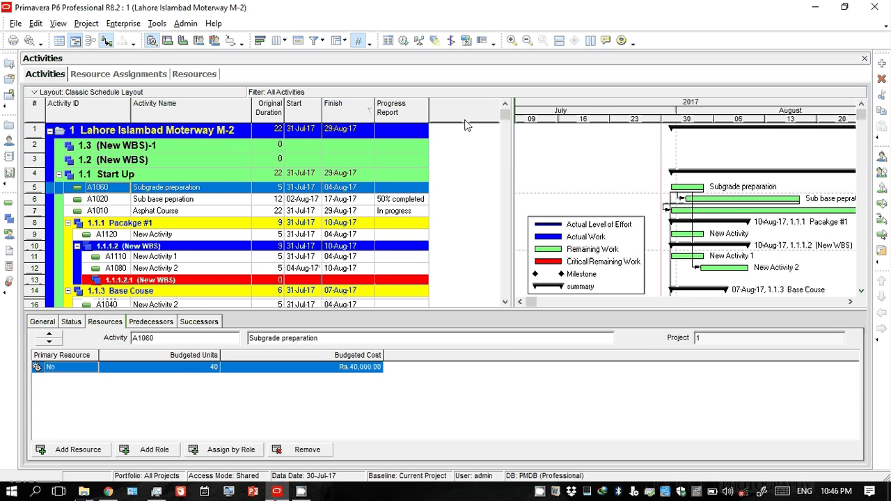
click(221, 354)
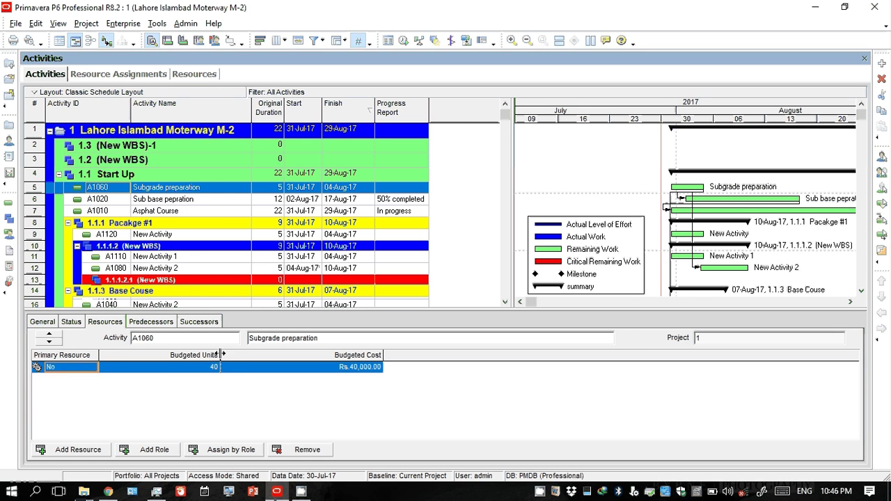
Widen the Budgeted Units and Primary Resource columns in the activity's resource assignment table.
drag(221, 354, 312, 355)
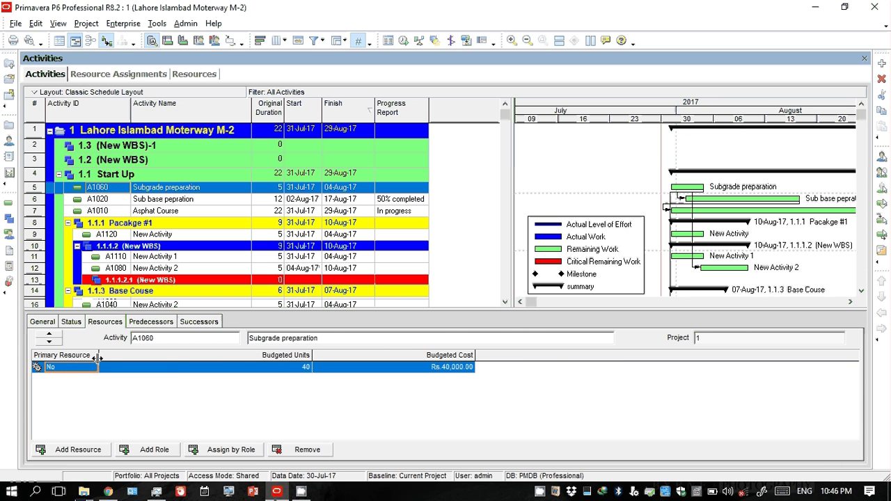
drag(98, 356, 178, 356)
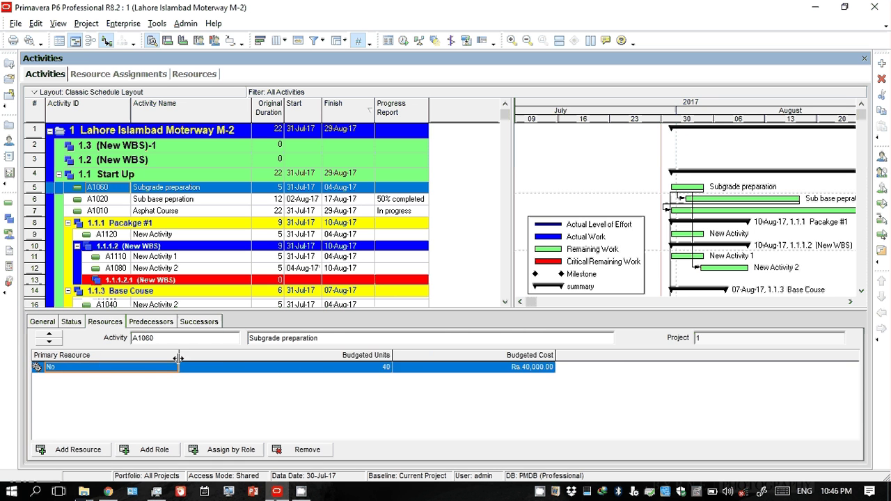
click(108, 367)
click(439, 282)
click(539, 370)
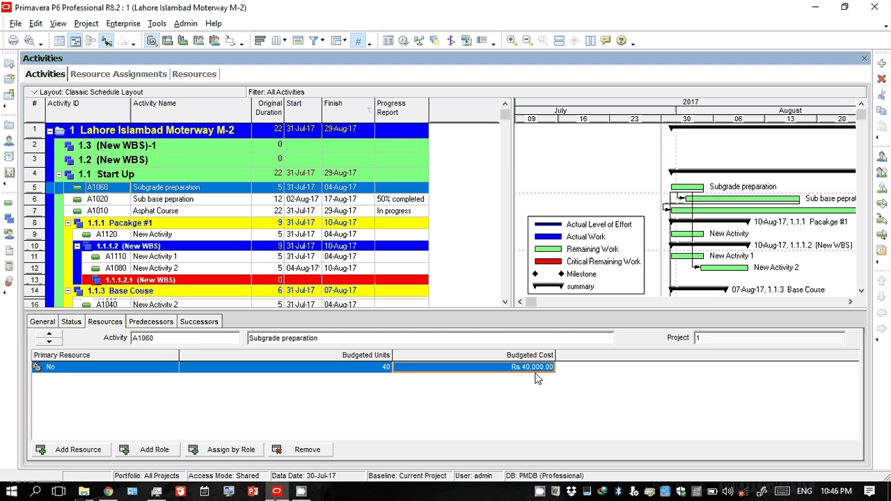
Set the budgeted units of the Subgrade preparation resource assignment to 10.
click(390, 370)
click(390, 369)
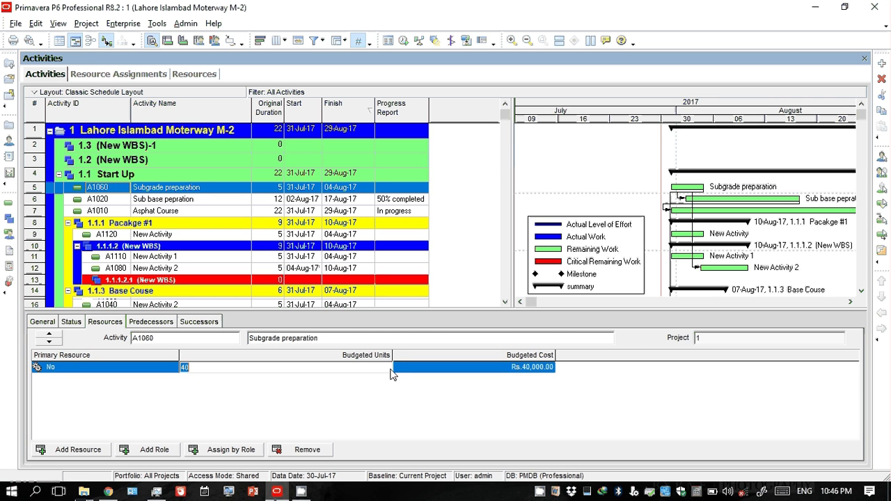
text(10)
key(Return)
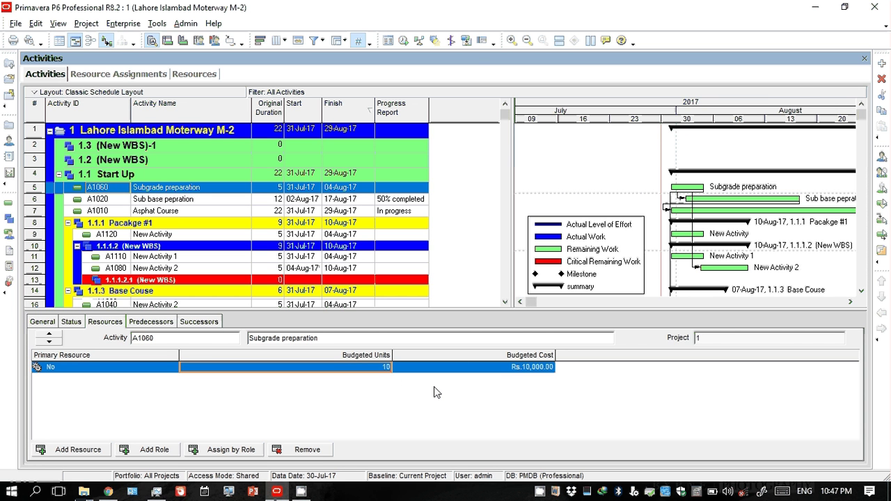
Open the resource column customization, search the available options for "rate", and look through the Costs group.
right_click(578, 361)
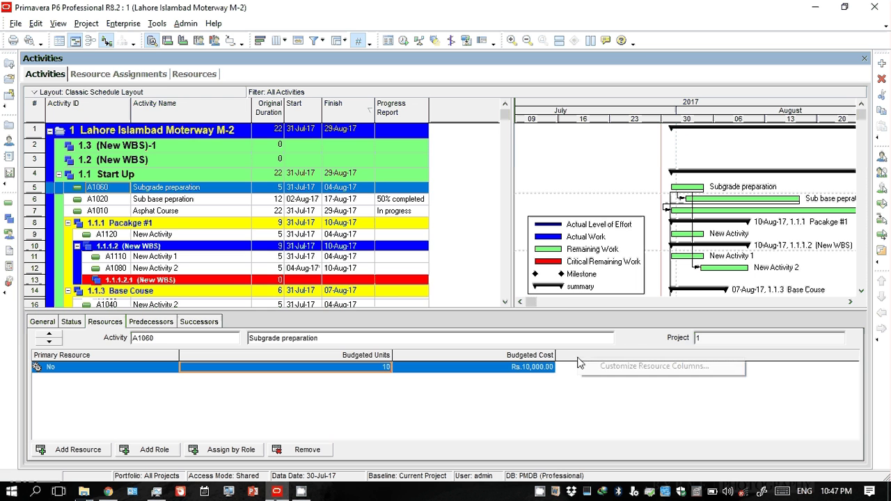
click(585, 367)
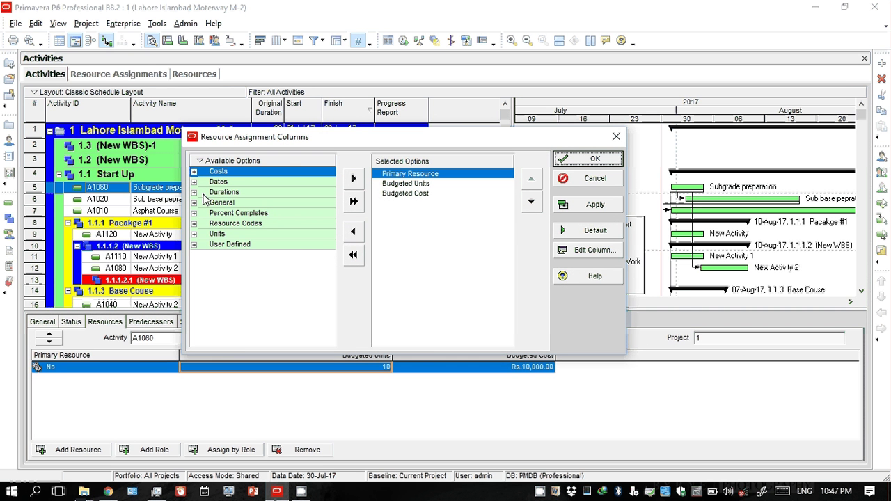
right_click(194, 171)
click(204, 178)
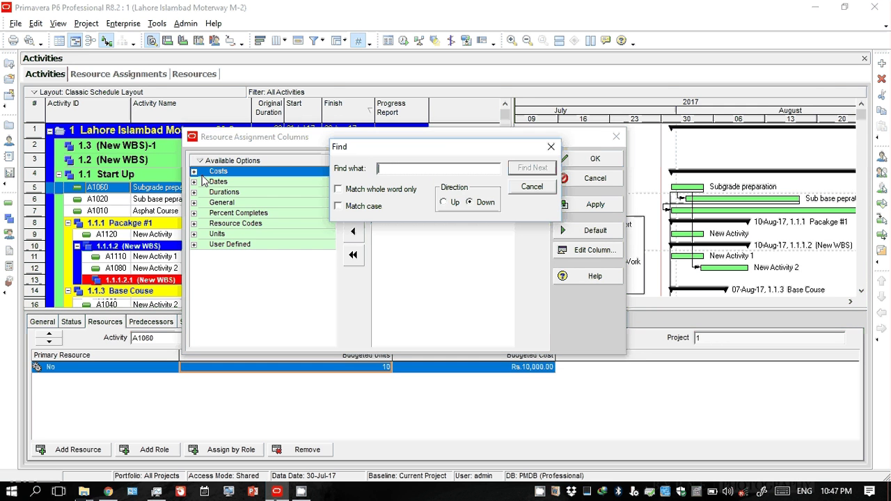
text(rate)
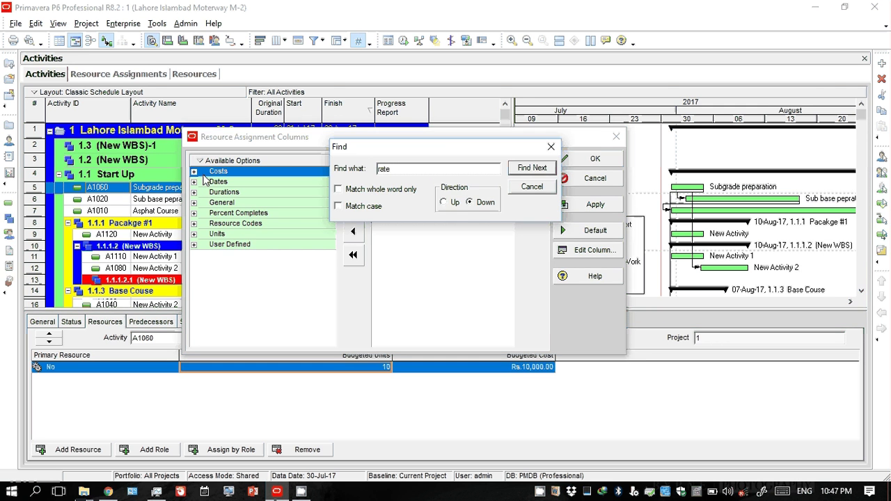
click(527, 169)
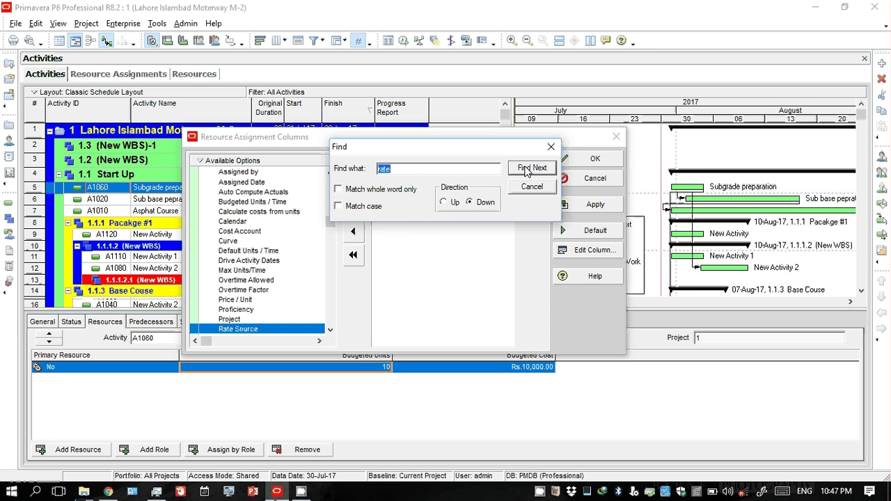
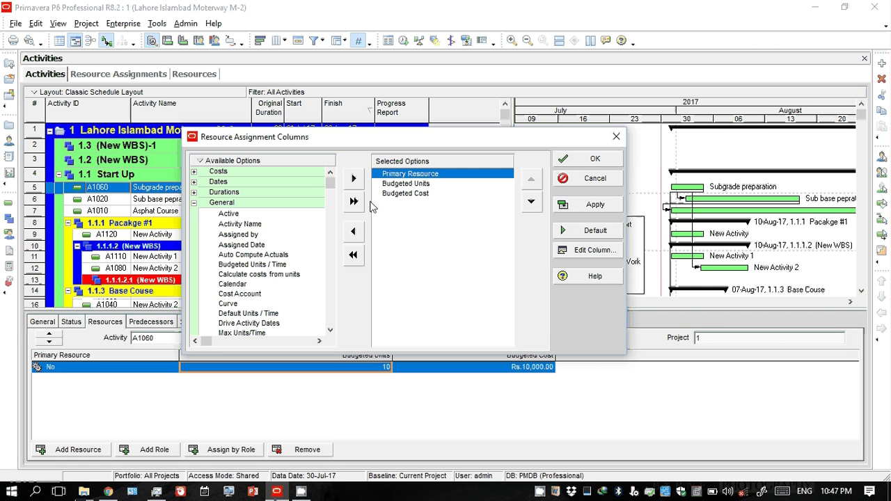
click(194, 202)
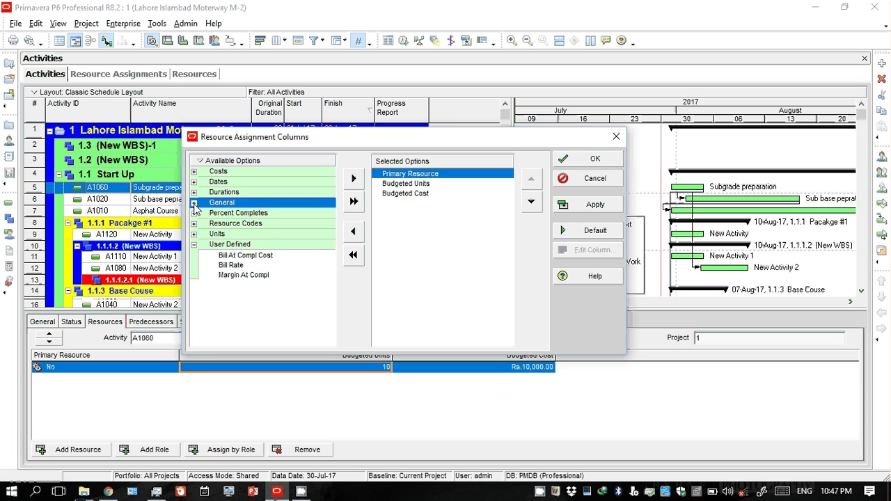
click(194, 172)
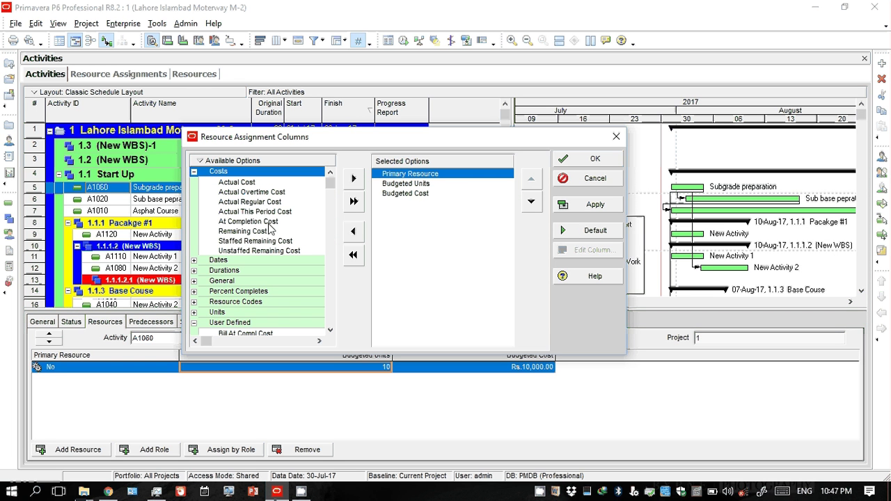
click(195, 172)
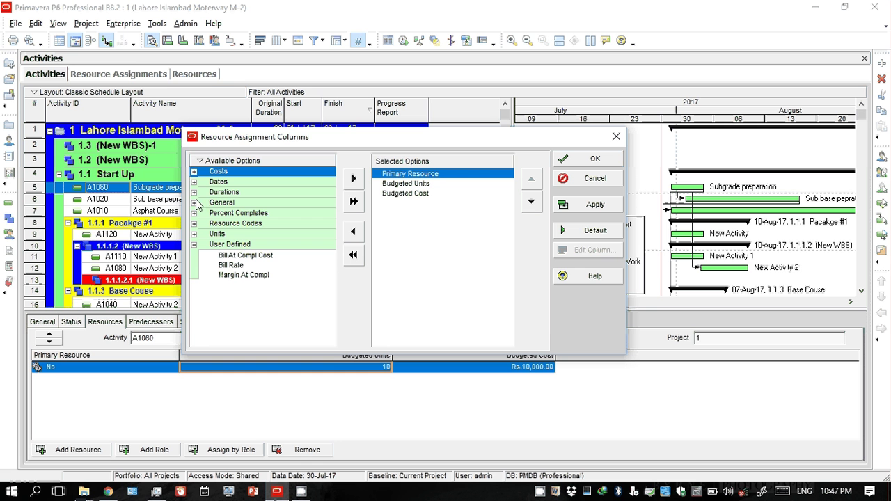
click(196, 244)
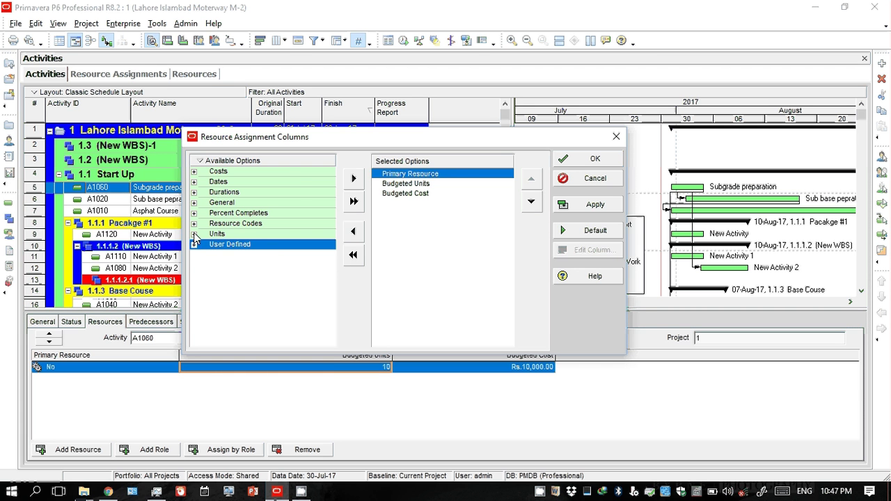
click(195, 234)
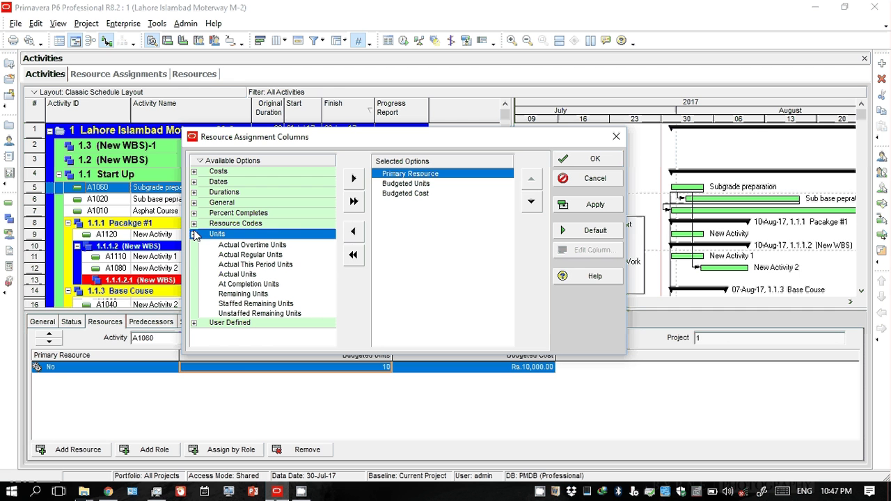
click(250, 277)
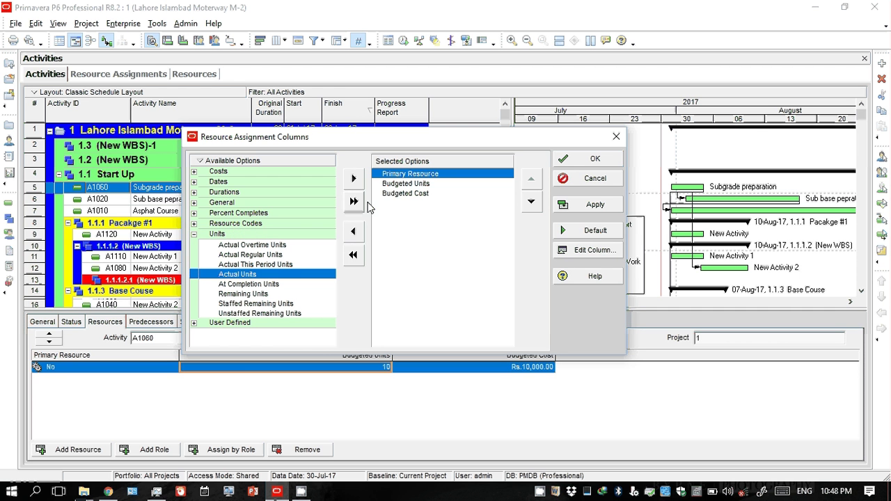
click(353, 179)
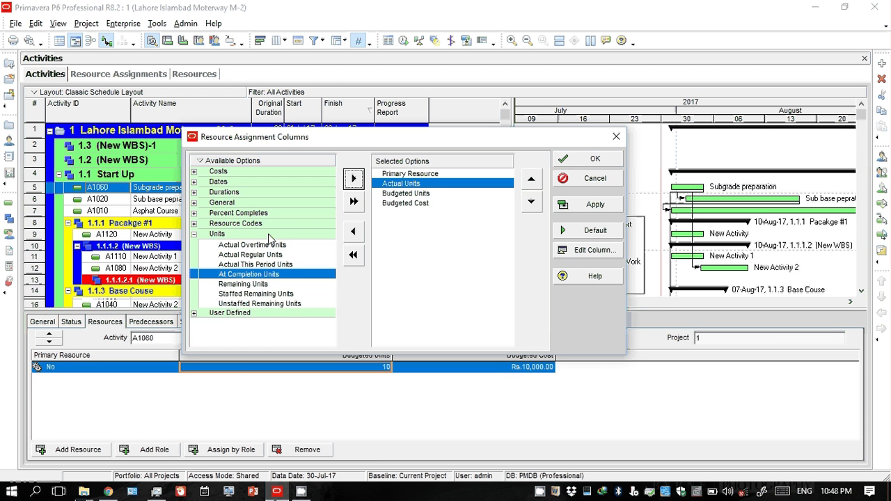
click(353, 232)
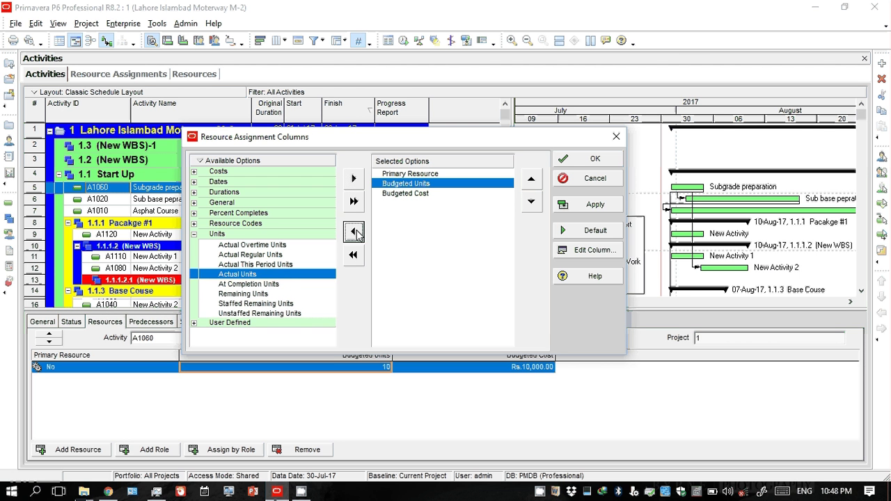
click(194, 234)
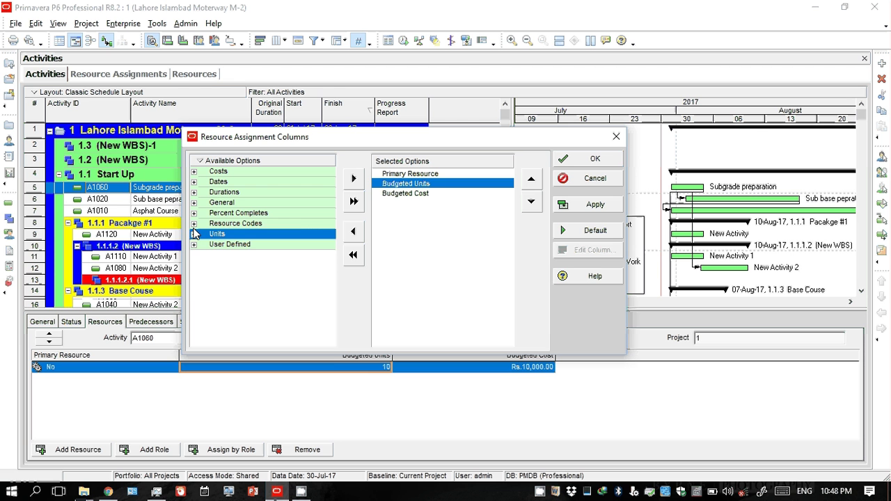
Add Rate Type from the General group to the selected resource assignment columns.
click(194, 223)
click(195, 224)
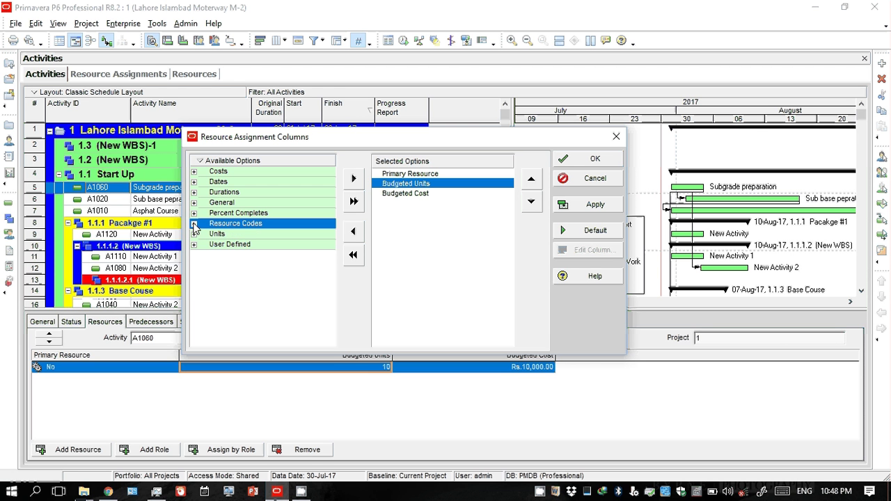
click(194, 213)
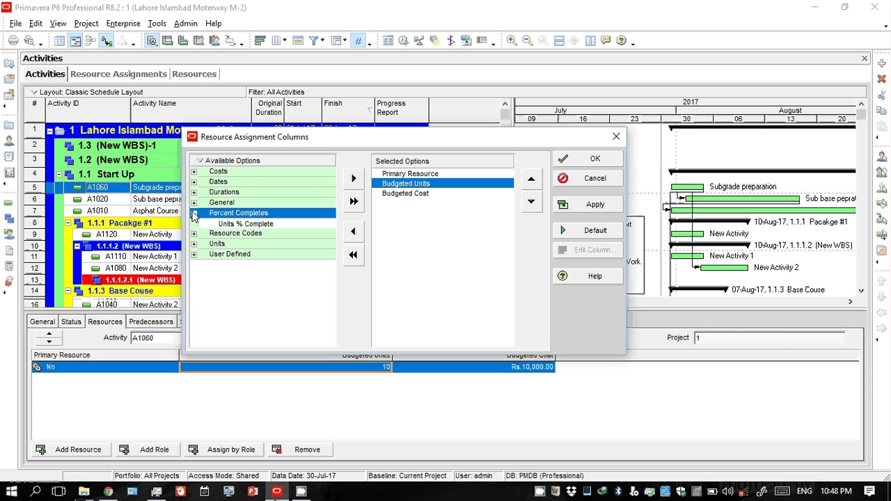
click(194, 213)
click(194, 202)
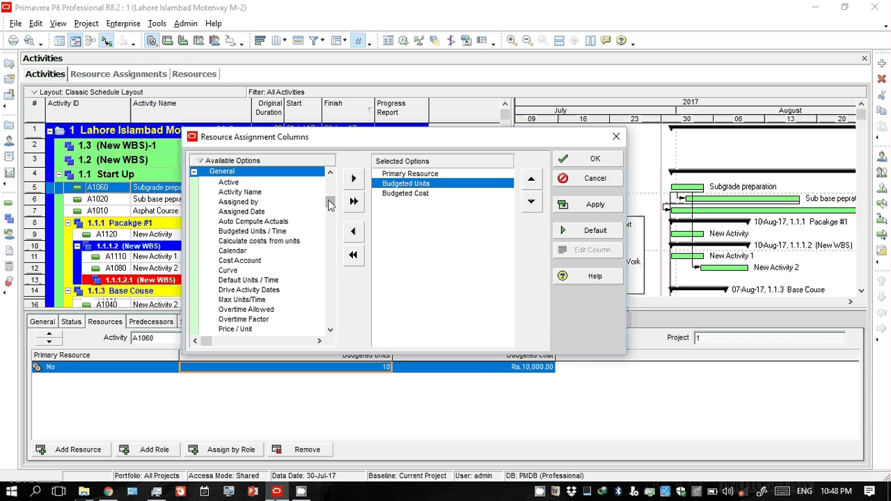
drag(331, 203, 334, 252)
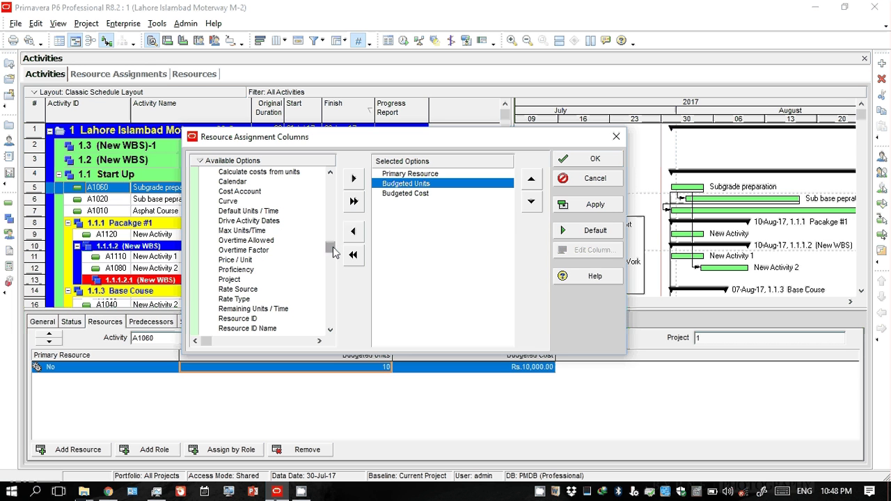
click(258, 299)
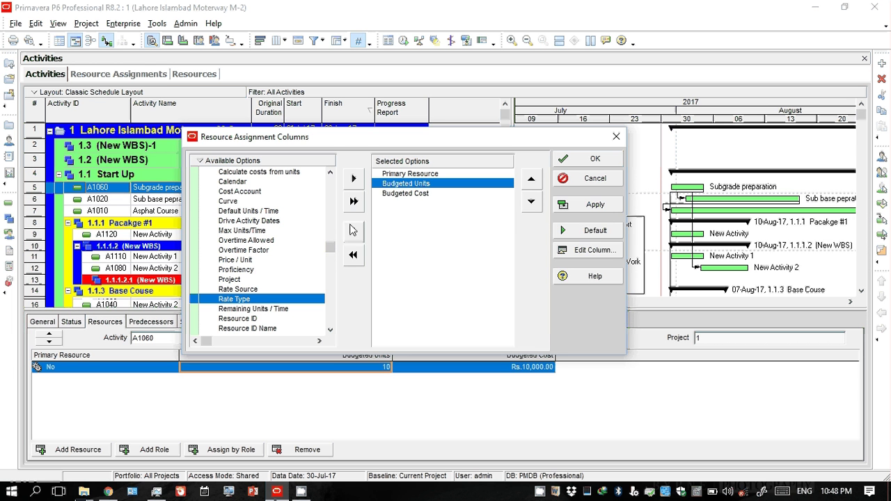
click(353, 179)
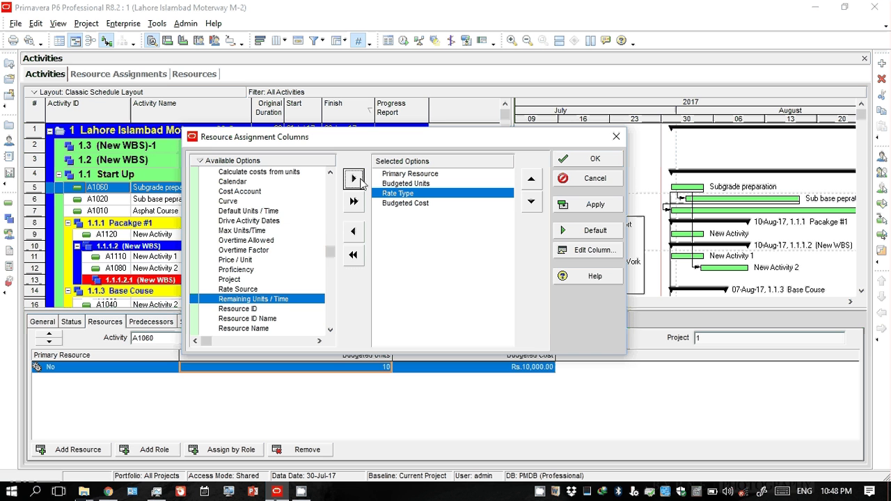
Add Unit of Measure from the General group to the selected resource assignment columns.
double_click(331, 330)
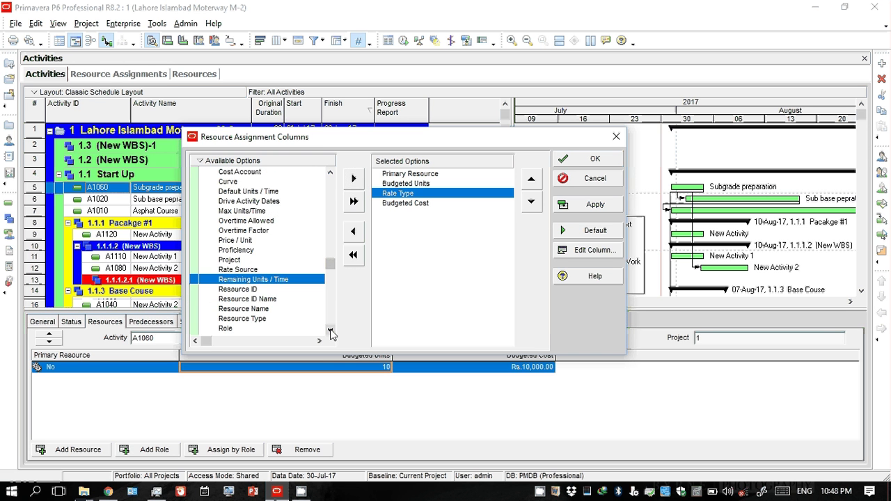
double_click(330, 329)
double_click(330, 330)
double_click(331, 330)
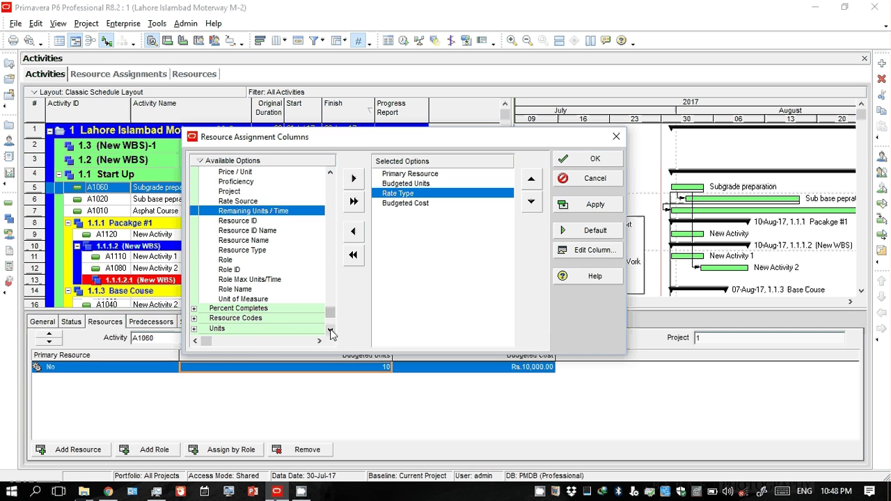
click(266, 308)
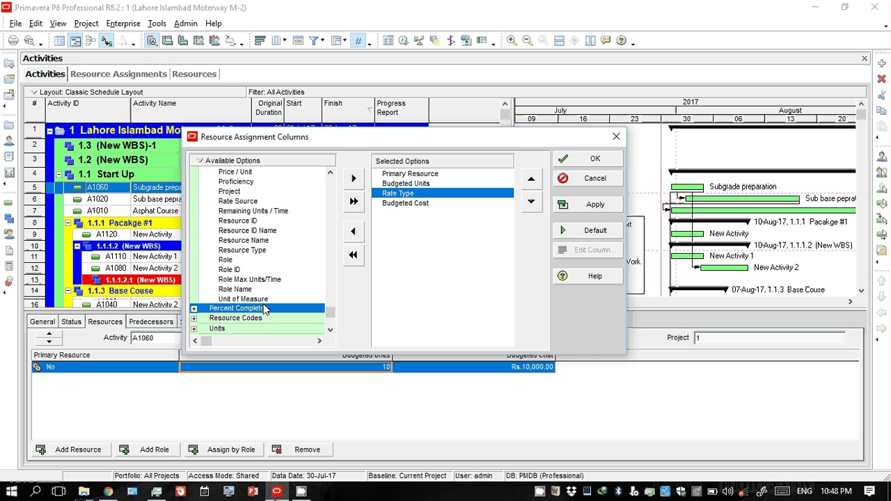
click(243, 299)
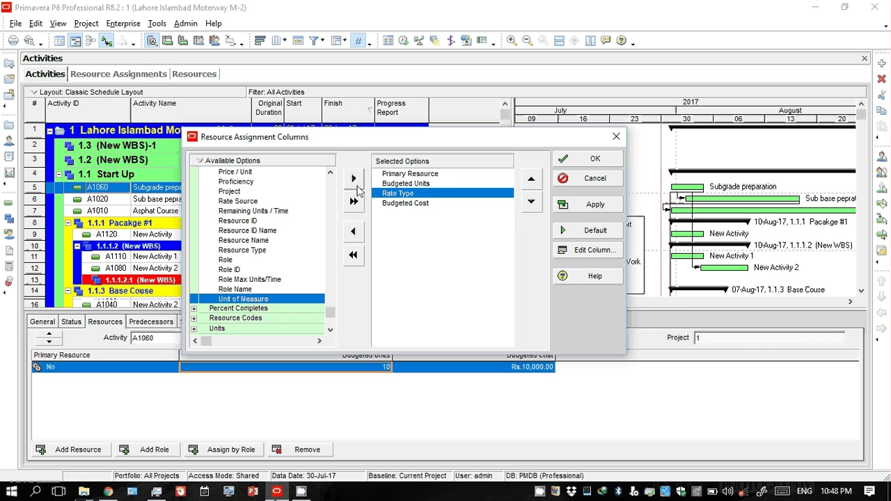
click(354, 179)
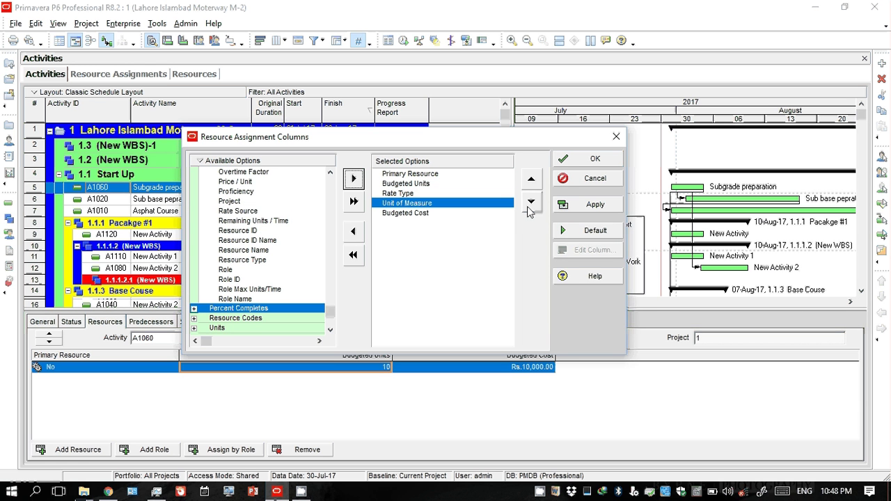
Reorder the selected columns so that Budgeted Units comes after Unit of Measure and before Budgeted Cost.
click(459, 183)
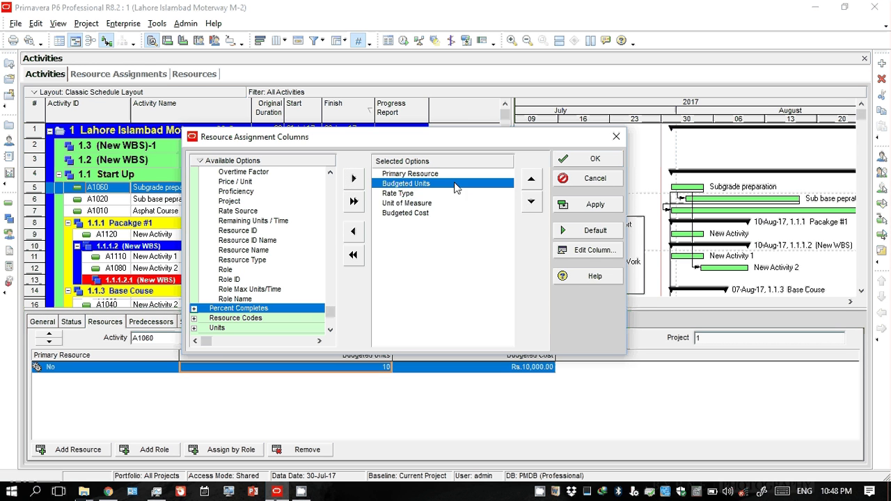
ctrl+click(458, 202)
click(531, 203)
click(534, 203)
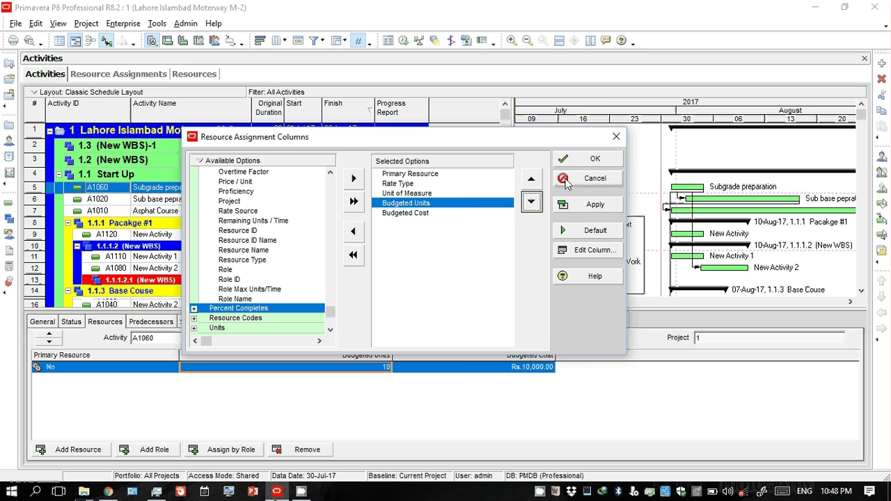
Accept the column selection and widen the Unit of Measure column so its heading is fully readable.
click(588, 159)
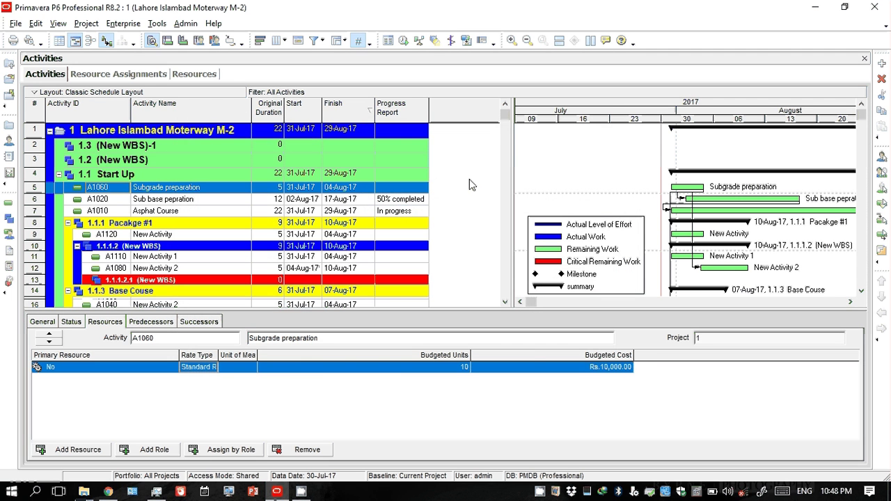
drag(257, 355, 321, 374)
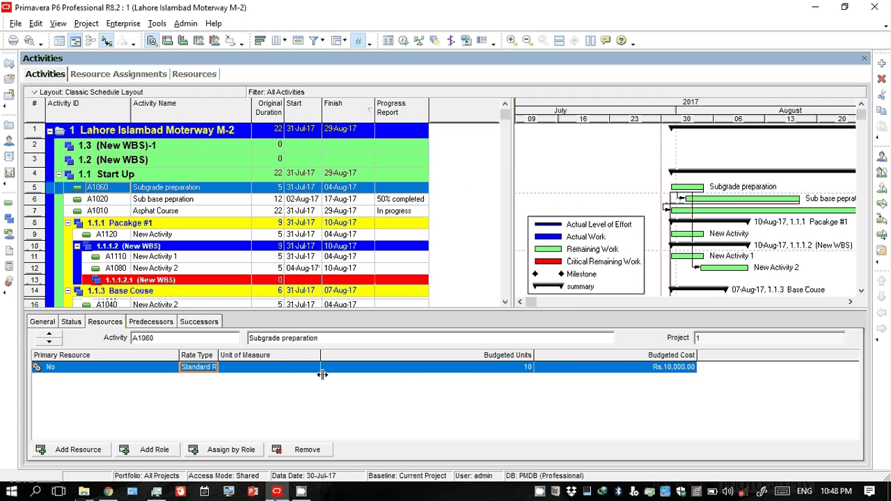
Narrow the Budgeted Units column in the resource assignment table and check the resource's budgeted units and cost.
click(216, 357)
drag(534, 355, 433, 360)
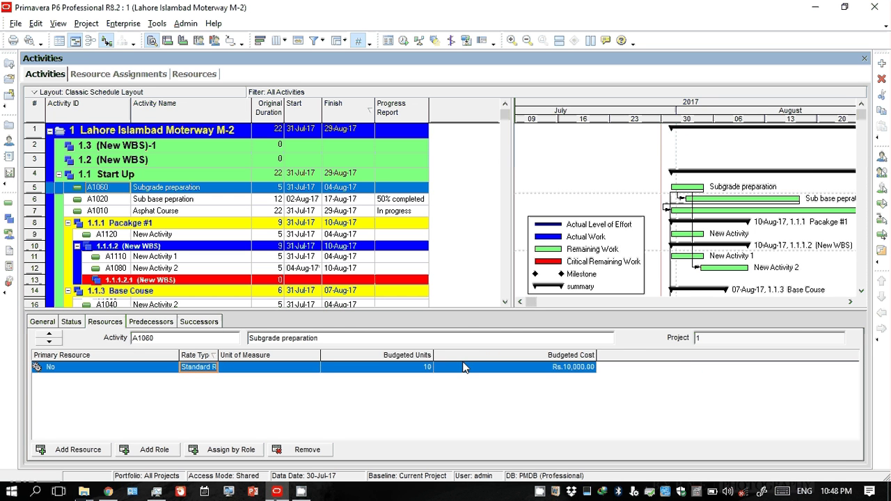
click(395, 366)
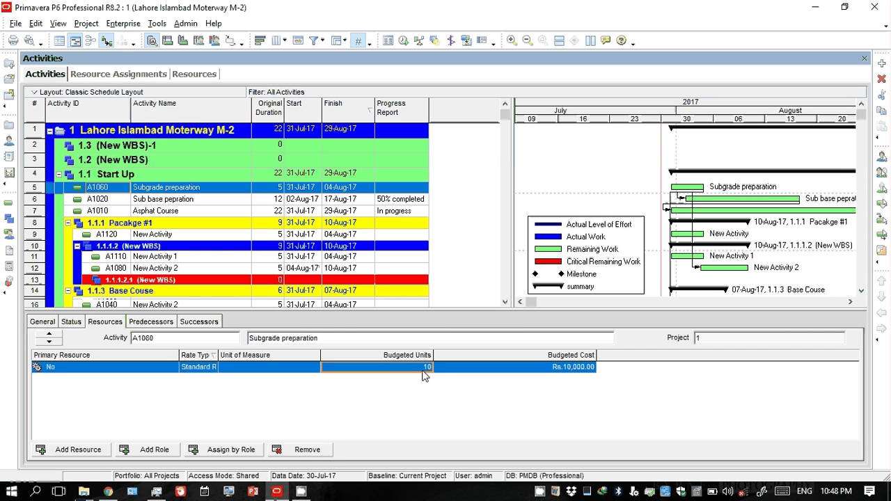
click(461, 375)
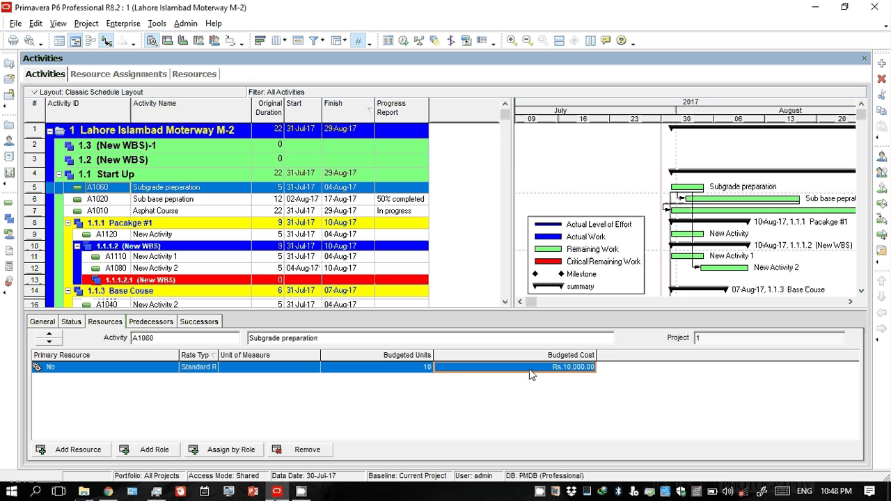
Add Budgeted Total Cost from the Costs group to the activity table's selected columns.
right_click(466, 154)
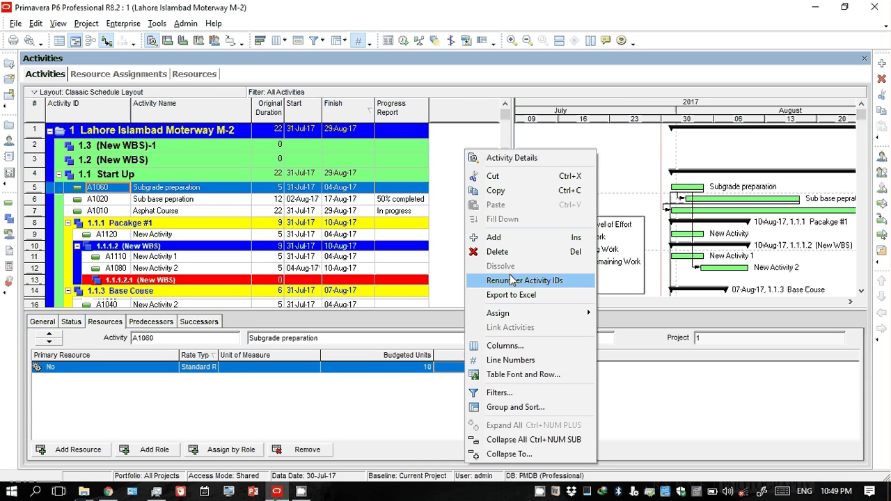
click(528, 346)
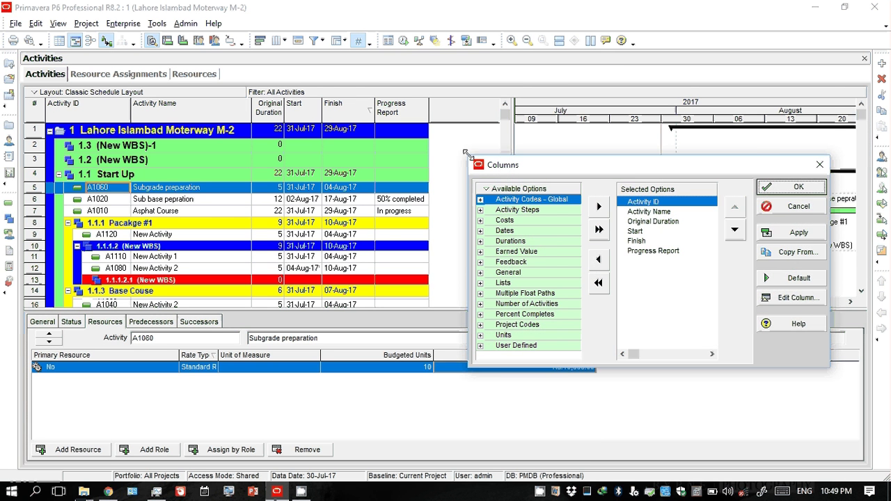
drag(467, 157, 338, 28)
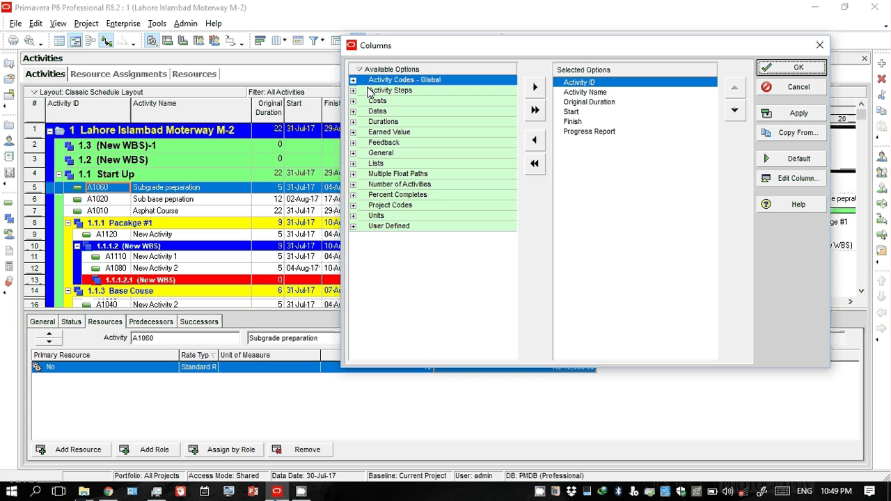
click(354, 101)
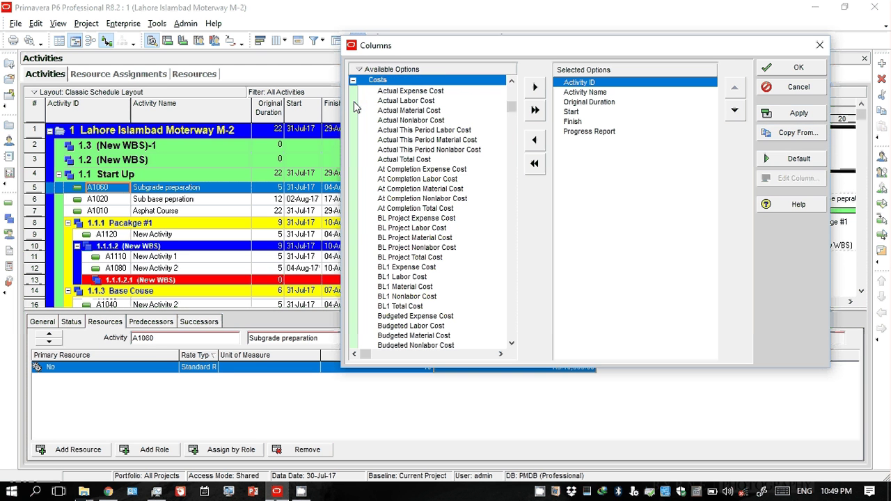
click(385, 228)
key(Down)
key(Down)
key(Down)
key(Down)
key(Down)
key(Down)
key(Down)
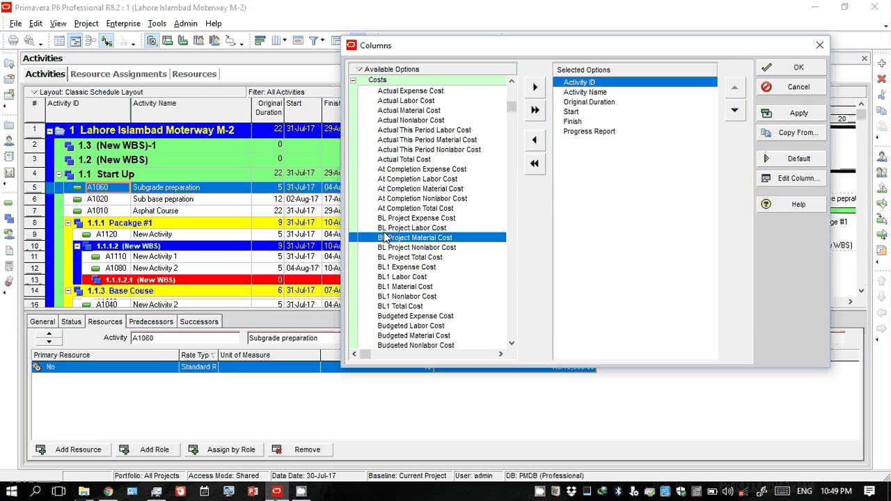
key(Down)
key(Down)
key(Down)
key(Down)
key(Down)
key(Down)
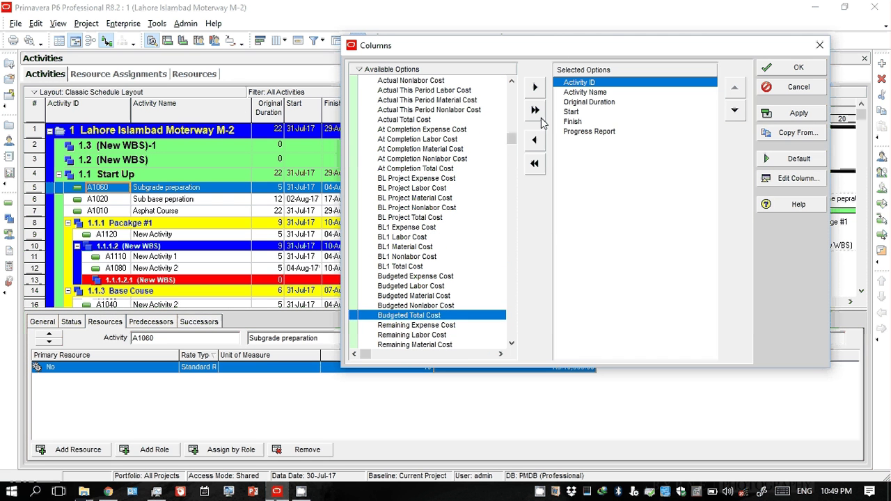
click(537, 91)
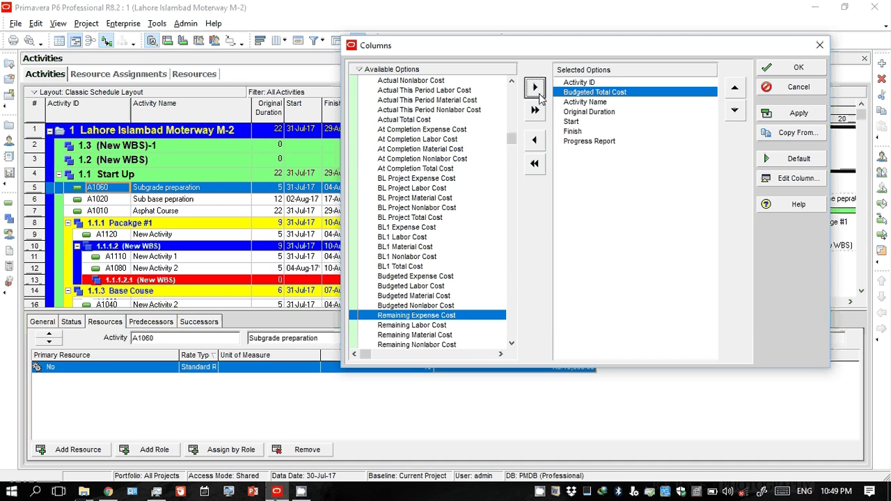
Place Budgeted Total Cost after Progress Report, accept the column selection and widen the activity table area beside the Gantt chart.
click(732, 111)
click(733, 112)
click(732, 111)
click(733, 111)
click(733, 112)
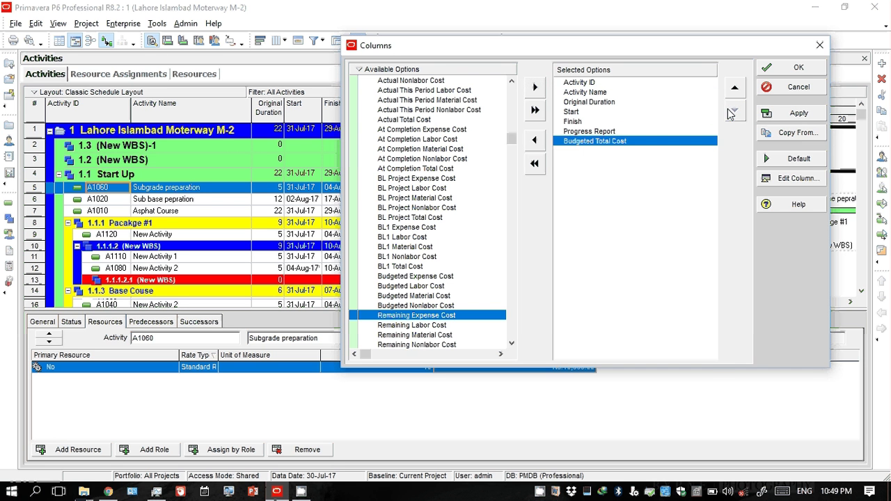
click(795, 67)
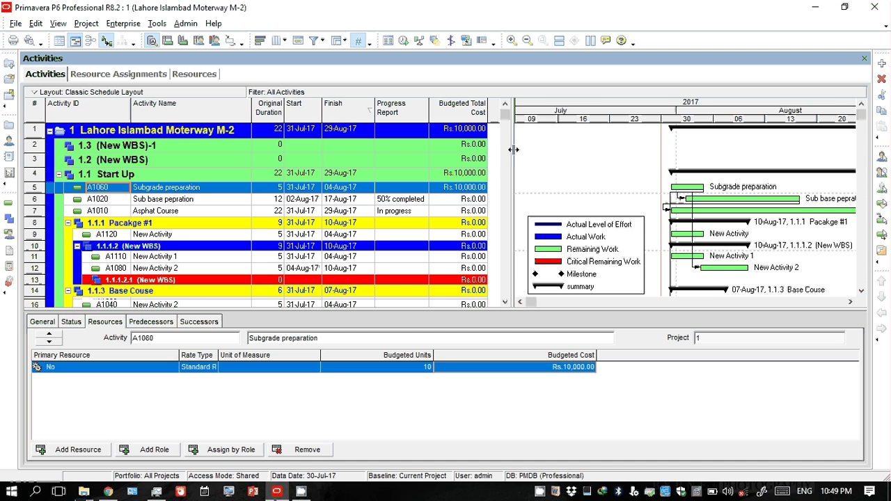
drag(513, 149, 557, 149)
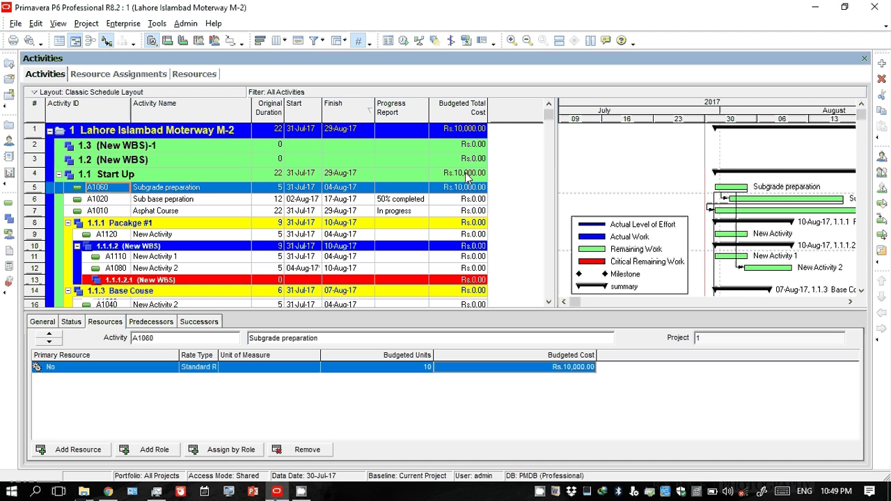
Check the budgeted total cost of the Subgrade preparation activity and of the whole project.
click(168, 190)
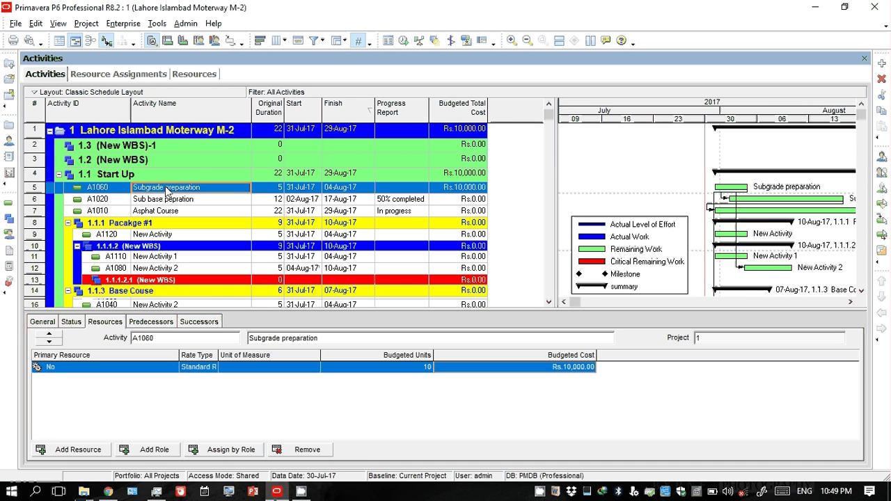
click(458, 188)
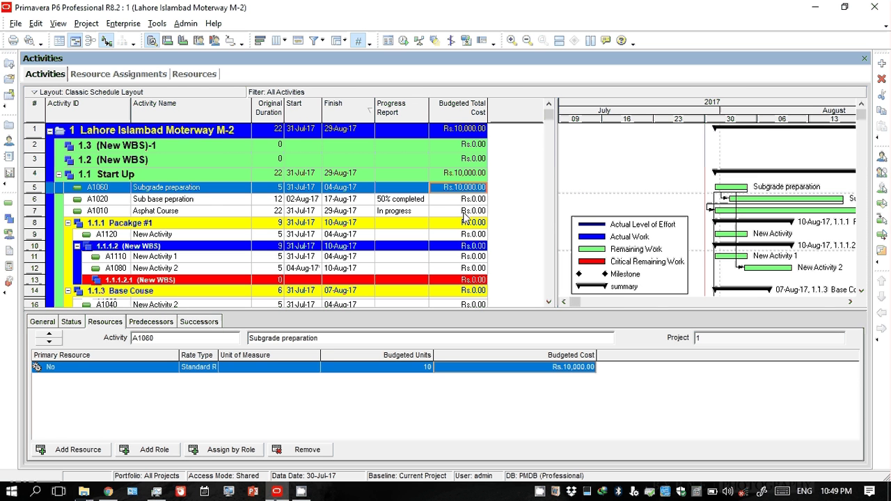
click(463, 133)
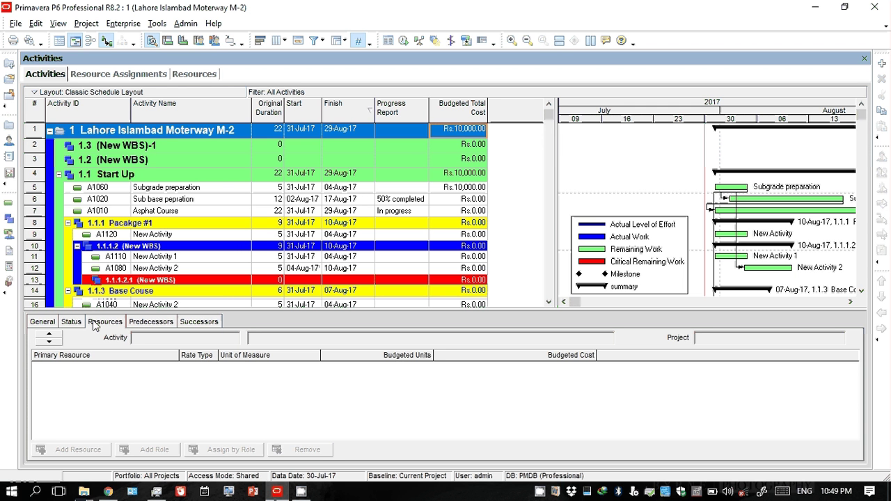
Add Expenses to the displayed activity detail pages with Subgrade preparation selected.
click(69, 324)
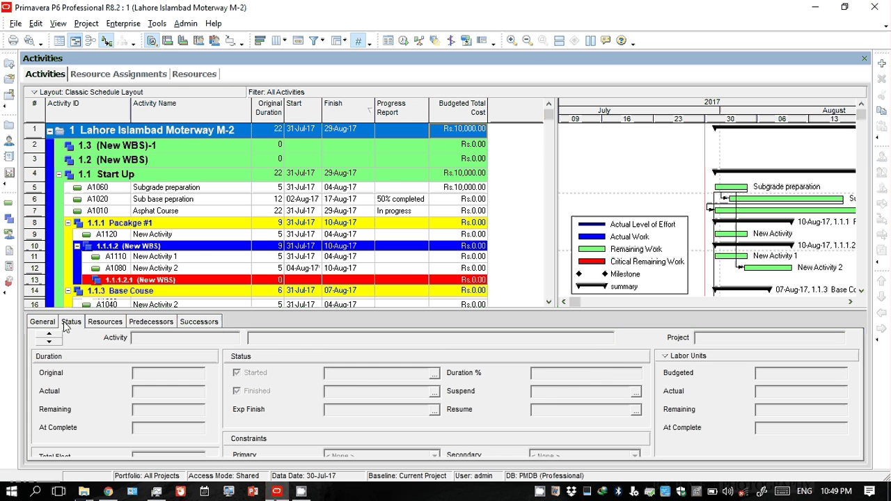
click(50, 323)
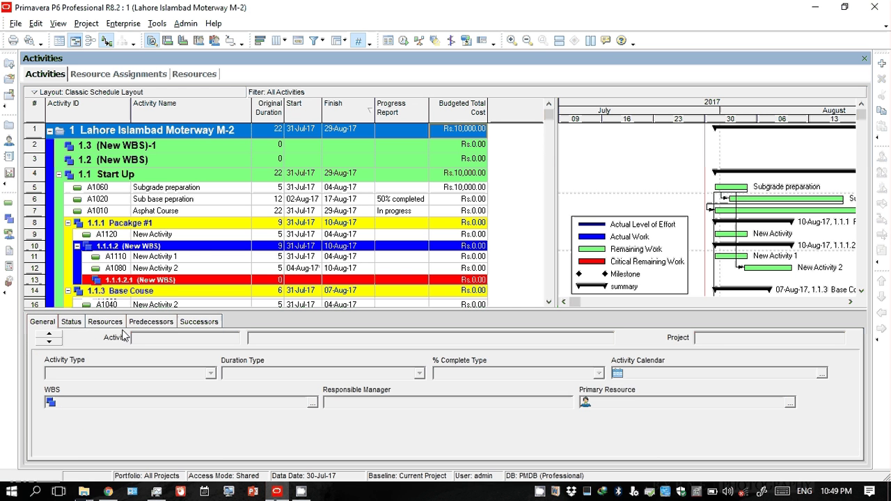
click(187, 189)
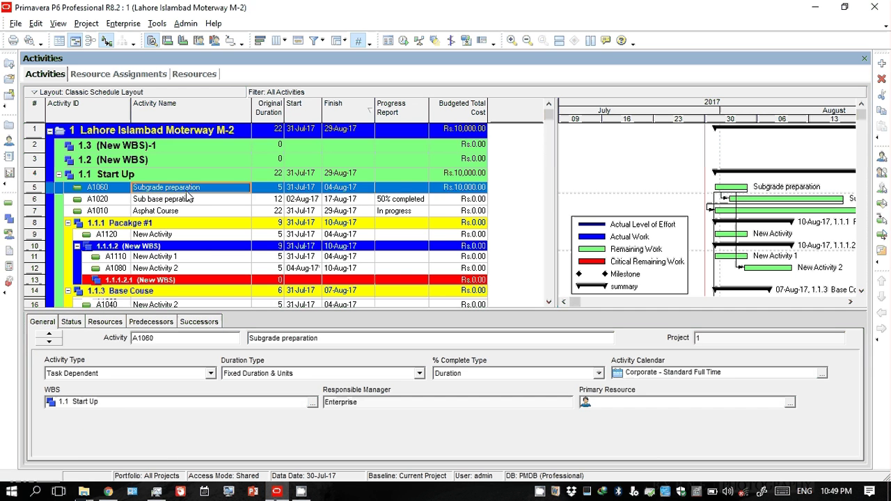
right_click(267, 324)
click(298, 348)
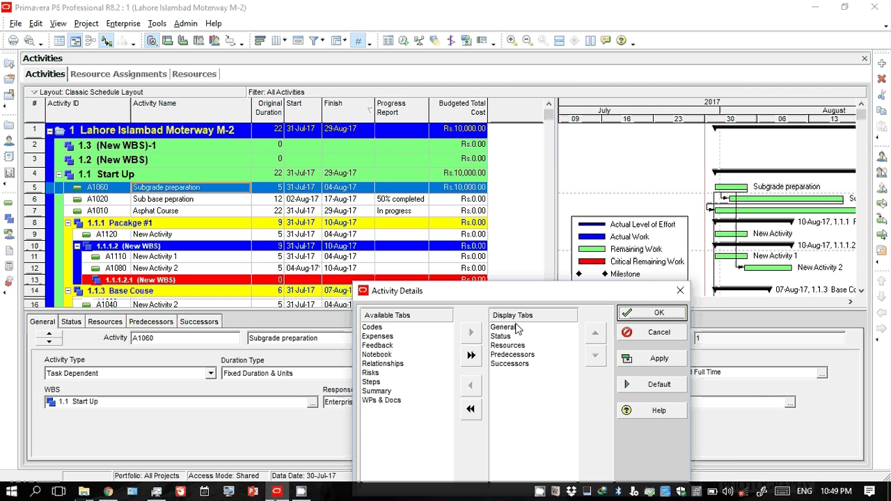
drag(353, 284, 236, 128)
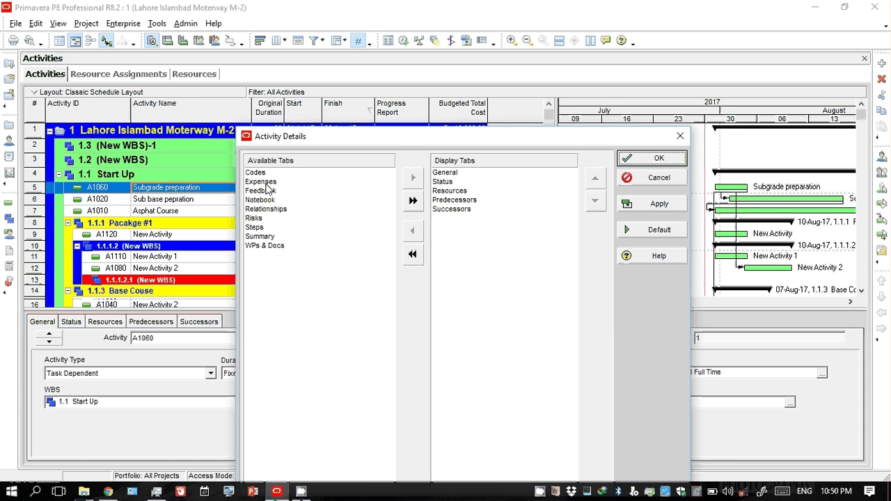
click(266, 182)
click(413, 178)
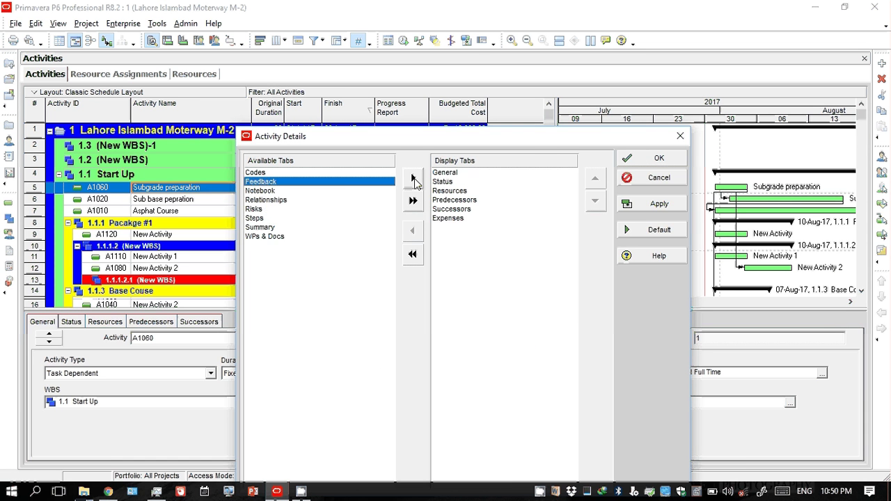
click(655, 164)
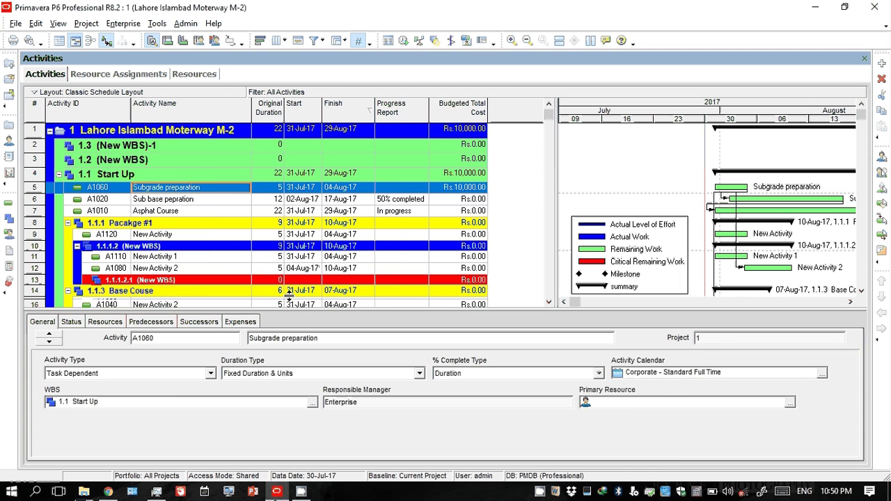
Add an expense item named "2 labour" to the Subgrade preparation activity.
click(241, 321)
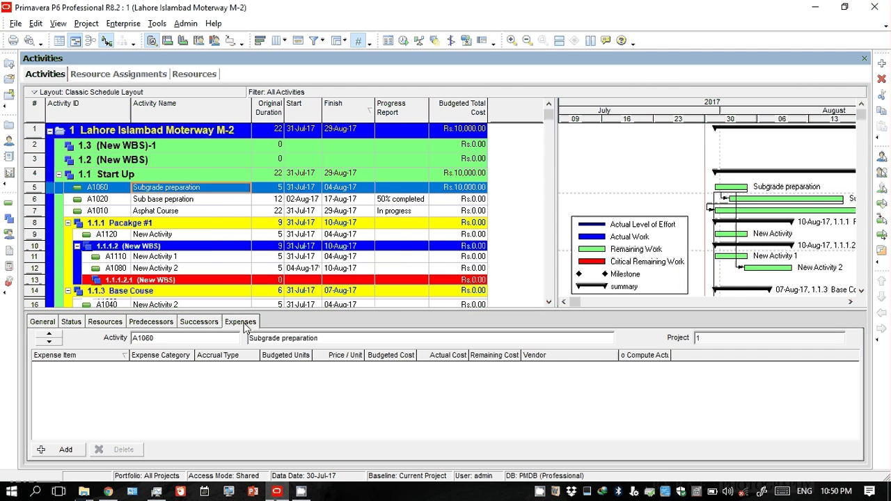
click(65, 449)
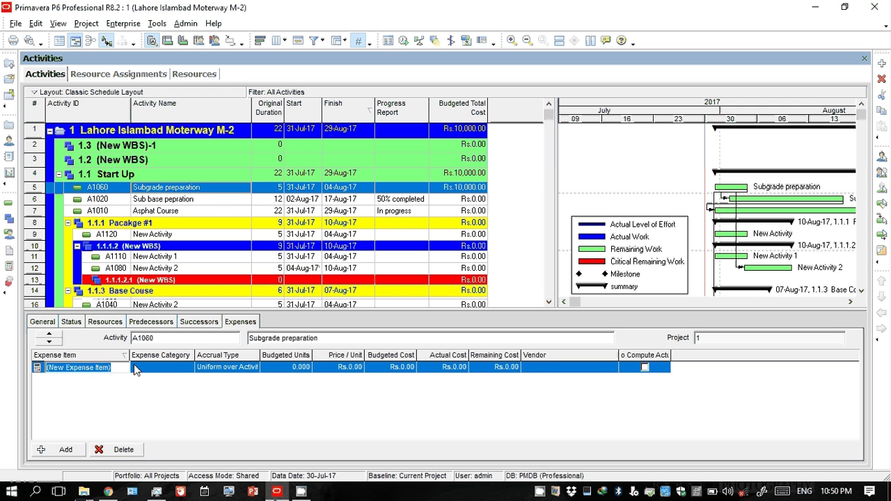
text(2 labour)
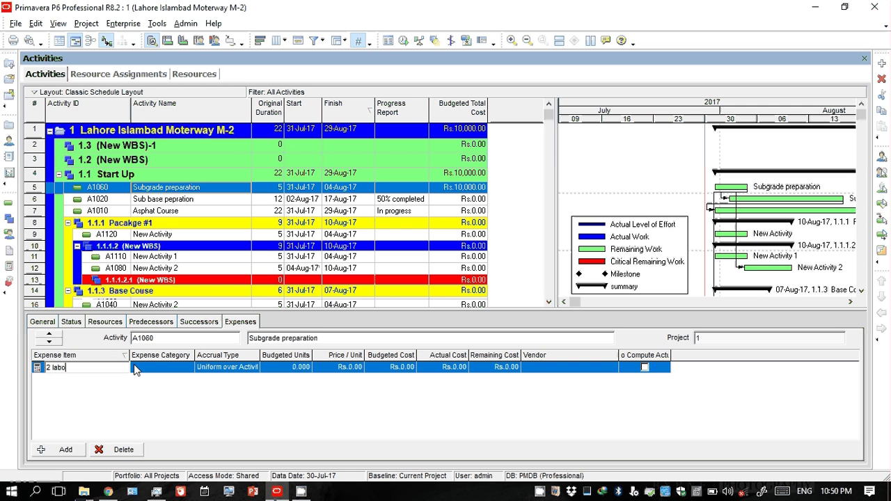
click(145, 408)
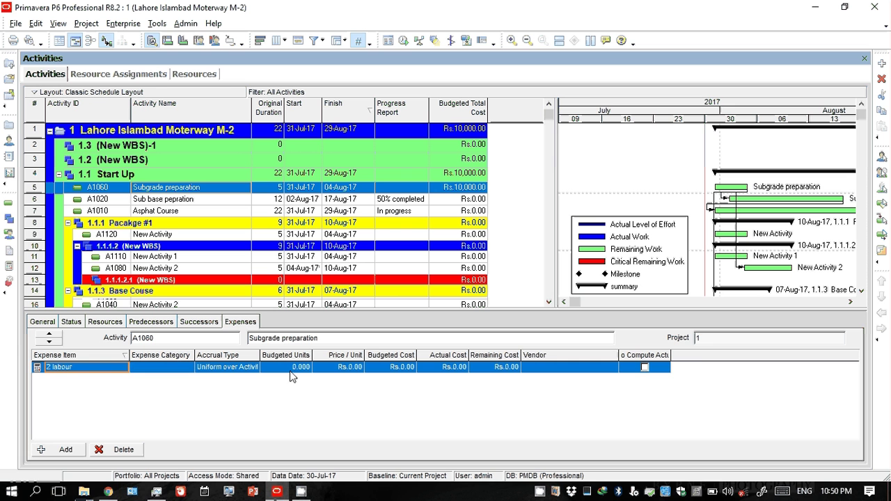
Set the 2 labour expense to 8 budgeted units at a price of Rs.1,000.00 per unit.
click(295, 369)
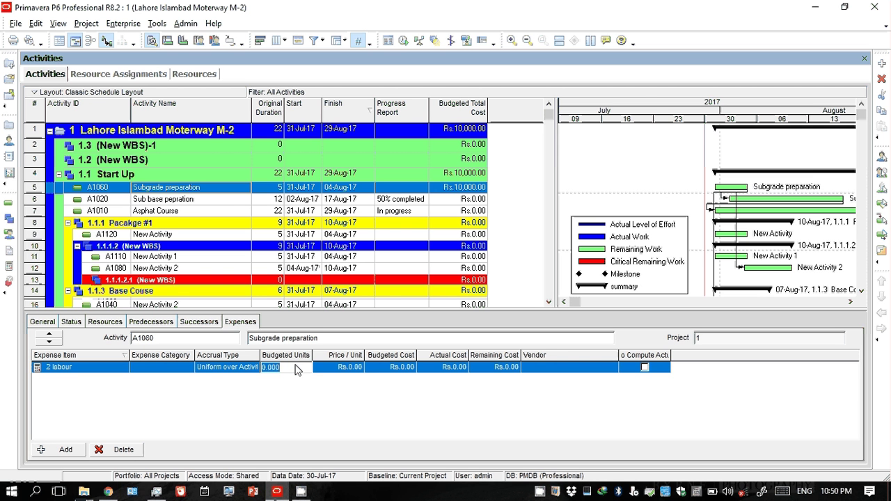
text(8)
click(342, 365)
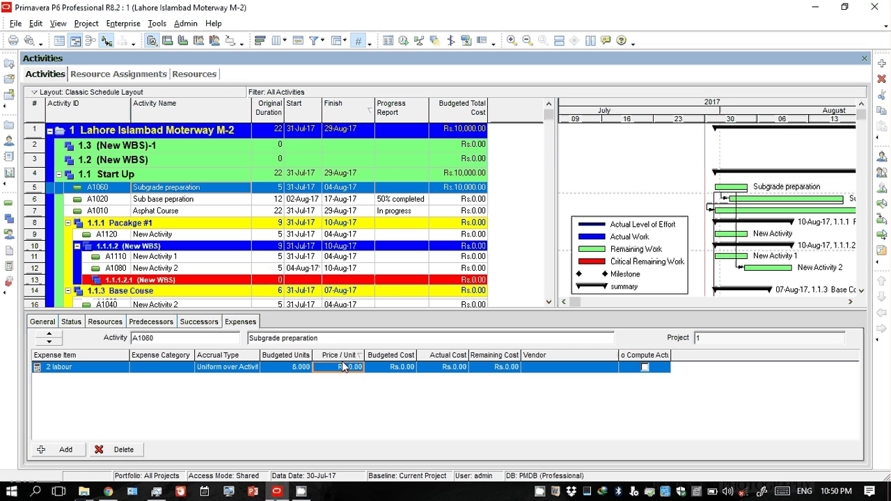
click(343, 368)
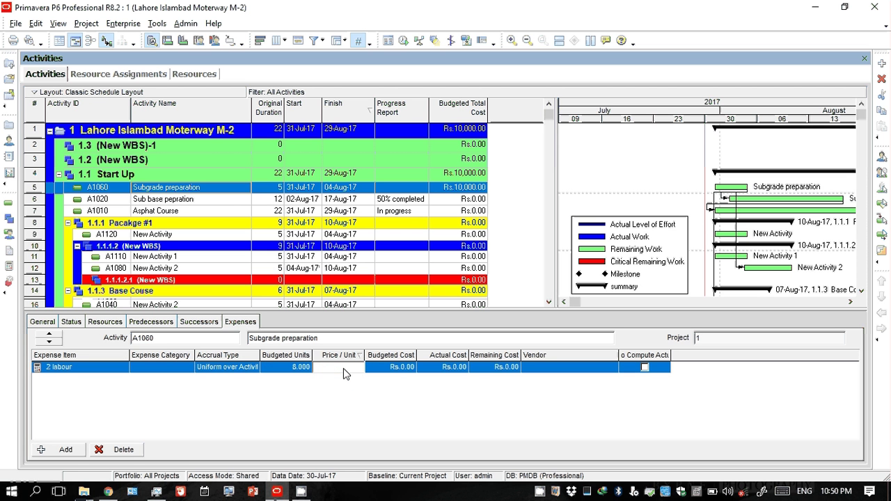
key(Return)
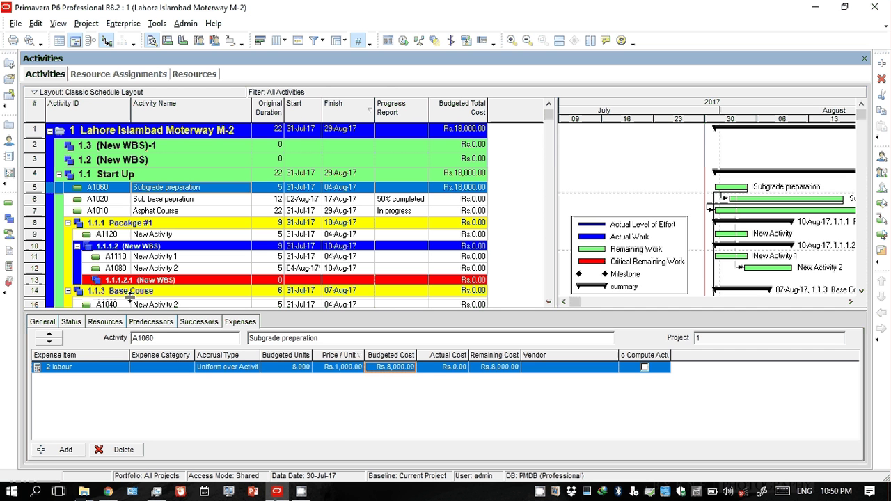
Compare the assigned resource's budgeted cost with the Subgrade preparation activity's budgeted total cost.
click(95, 325)
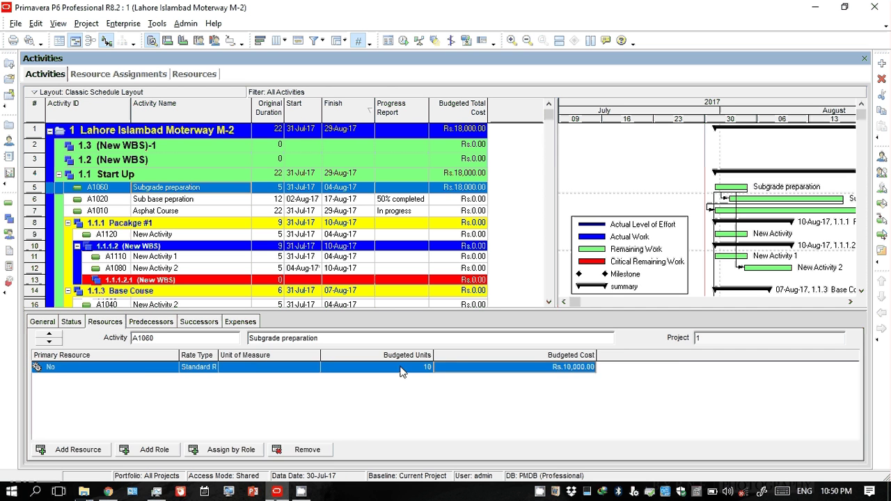
click(533, 367)
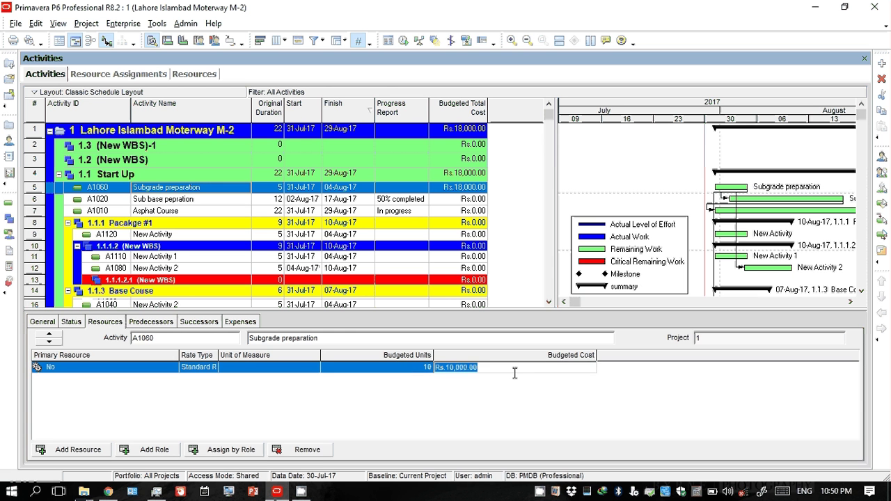
key(Return)
click(465, 188)
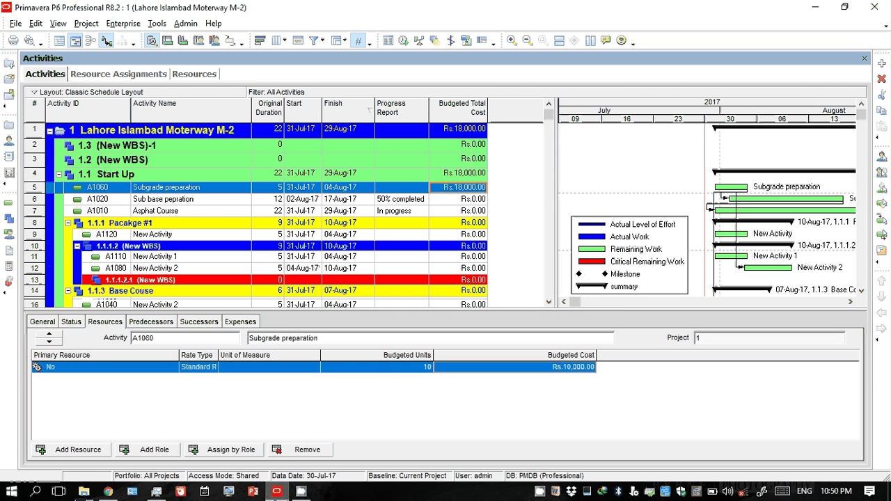
click(300, 491)
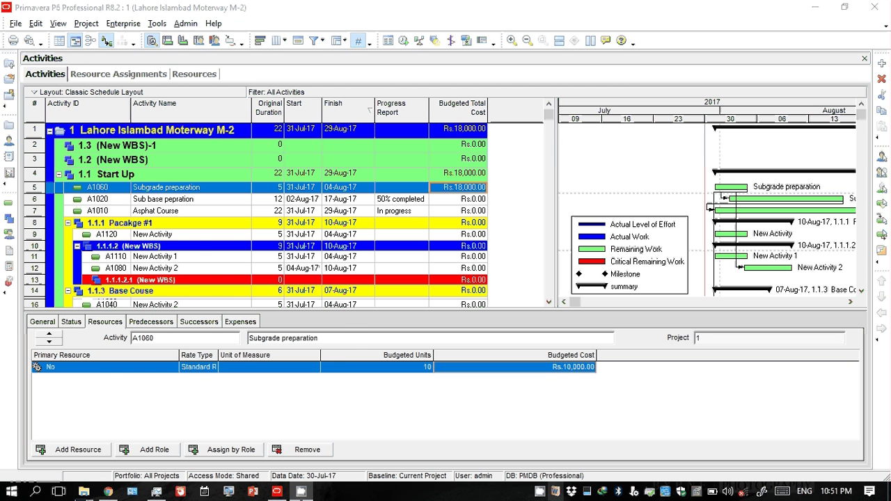